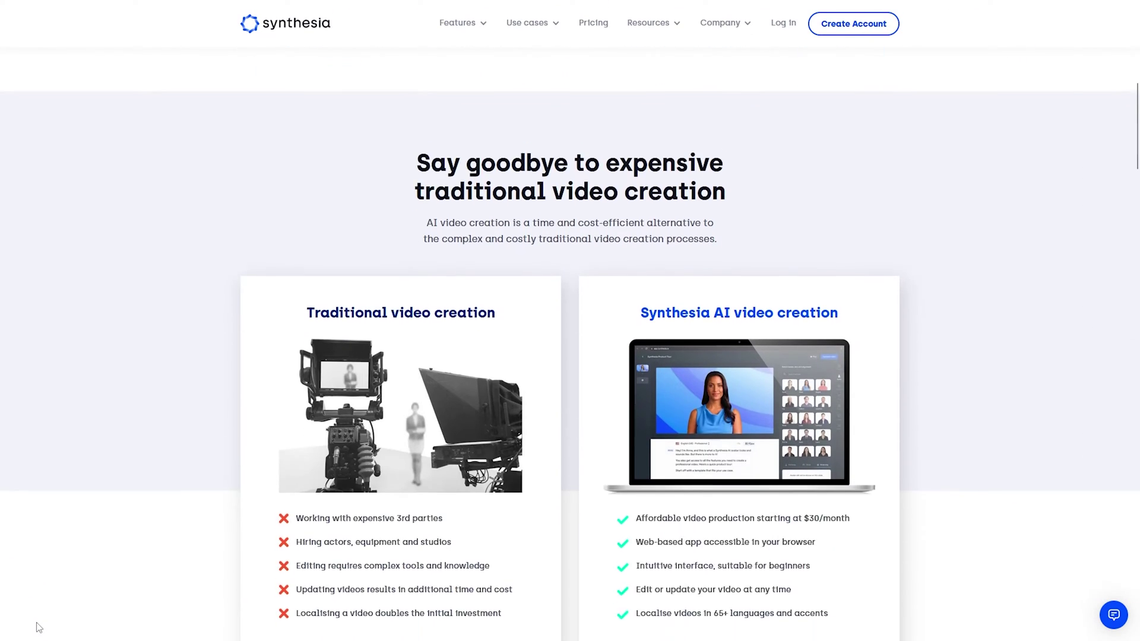
Scroll through the homepage, the 65+ avatar catalogue and the 60+ female-voice languages list.
scroll(40, 624, down, 7)
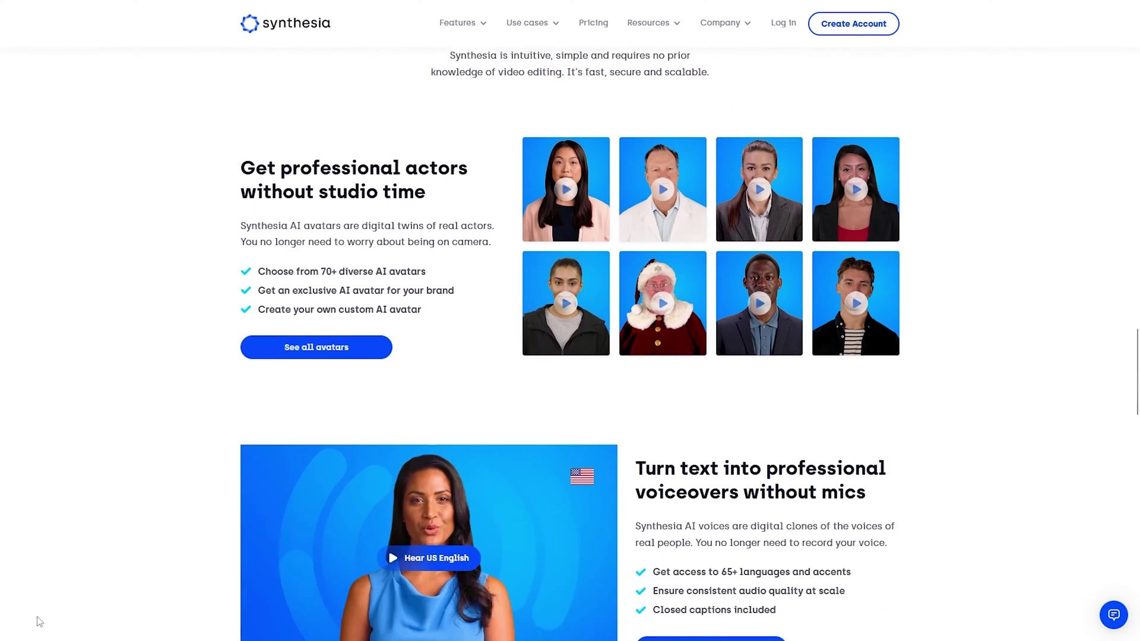
scroll(40, 621, down, 15)
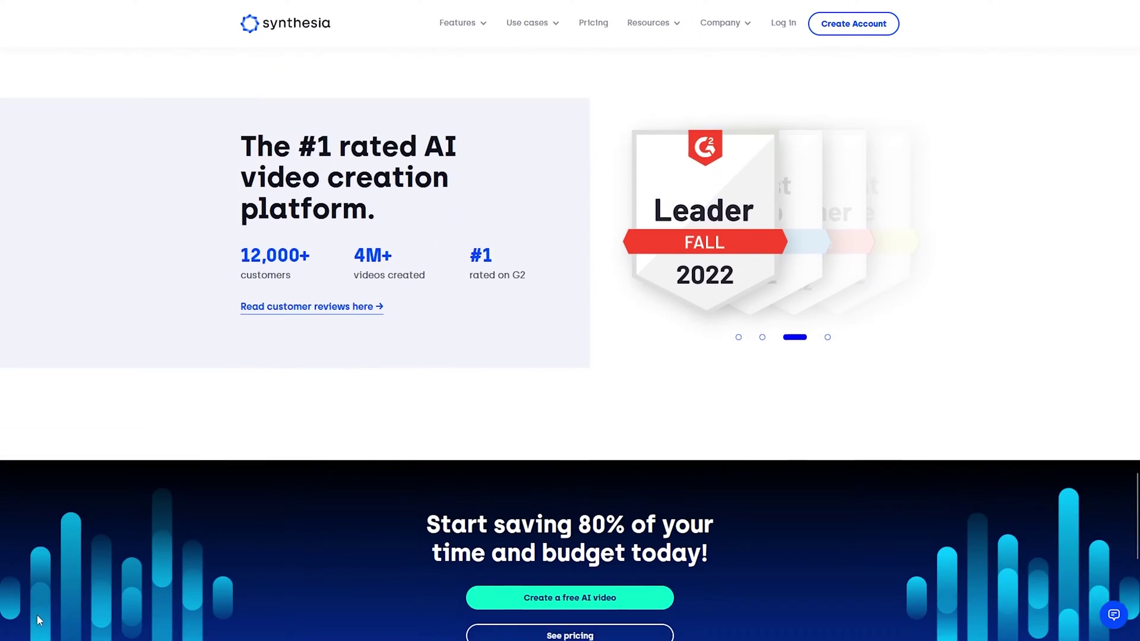
scroll(36, 614, down, 8)
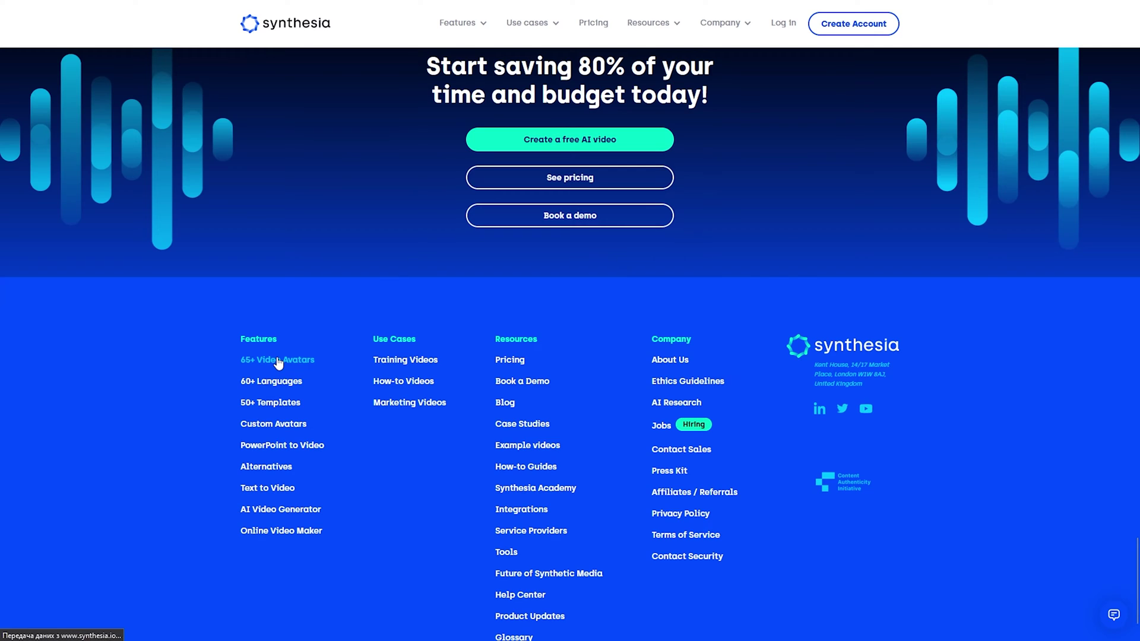
scroll(45, 635, down, 8)
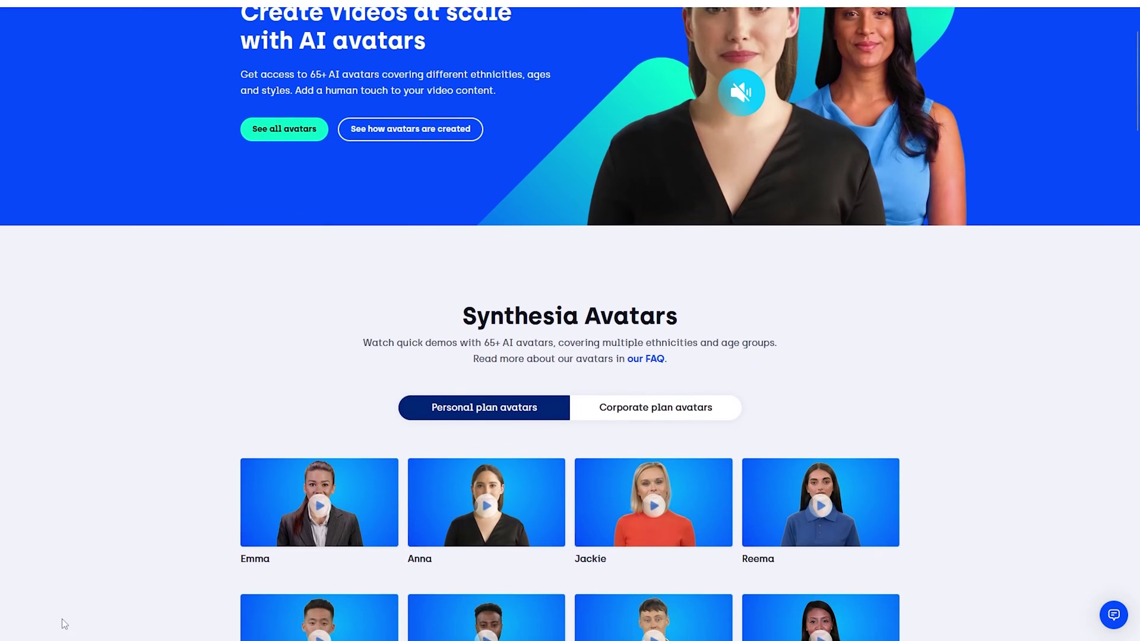
scroll(63, 626, down, 12)
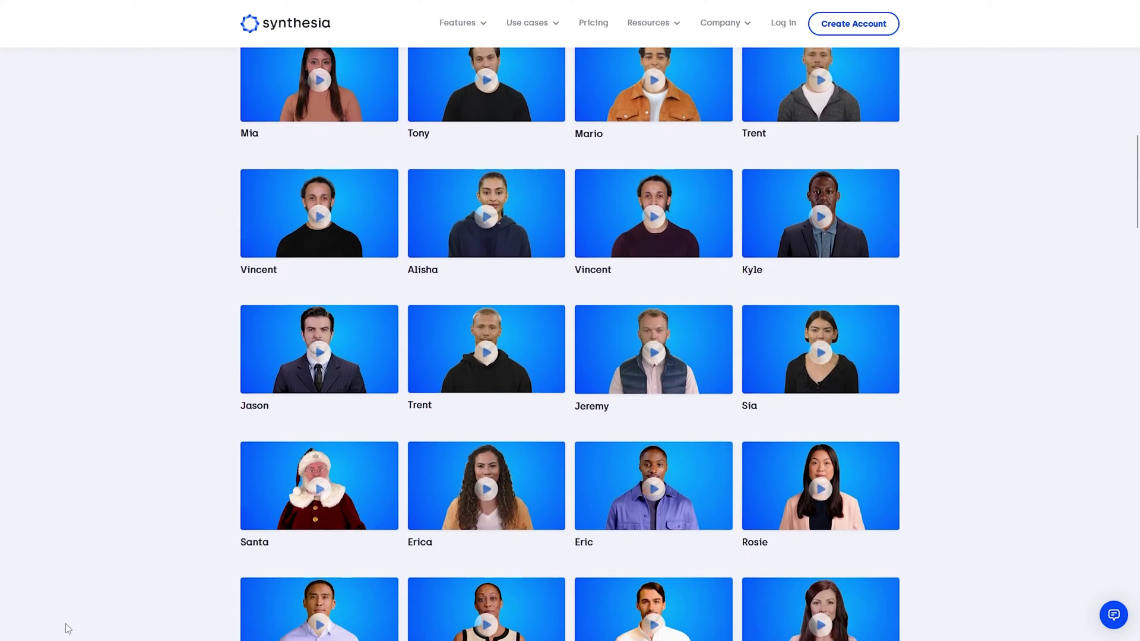
scroll(64, 620, down, 15)
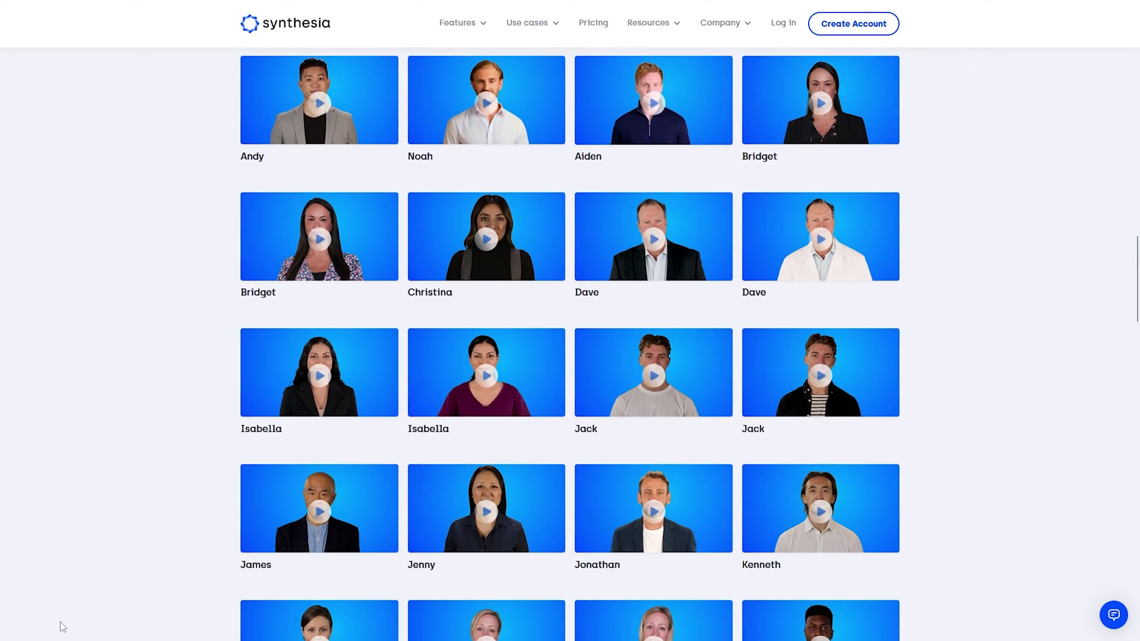
scroll(62, 621, down, 20)
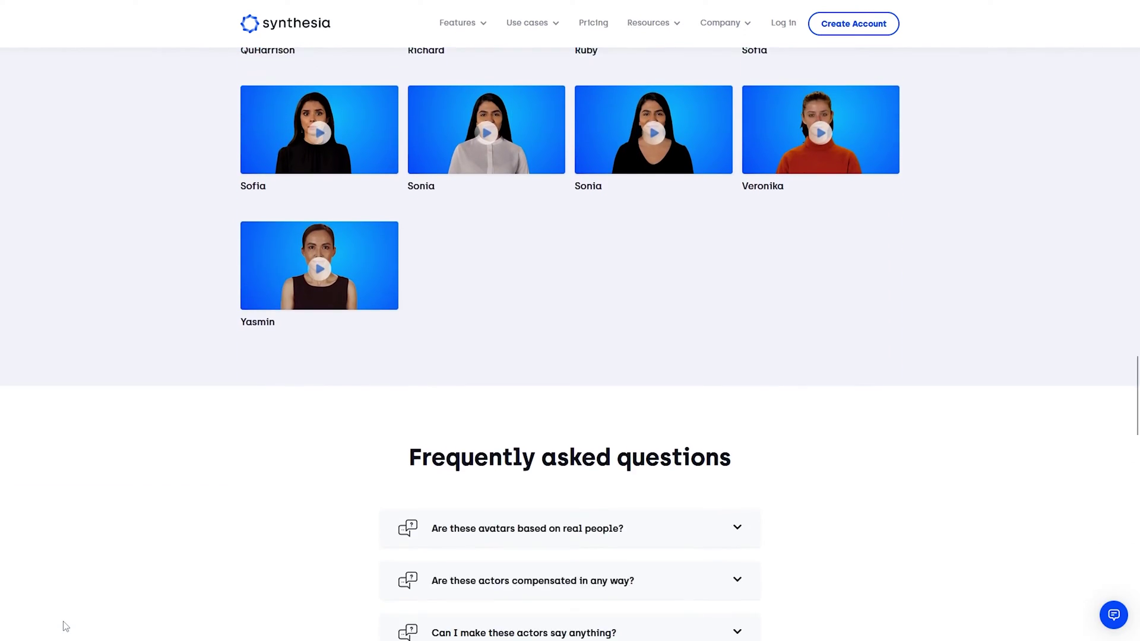
scroll(63, 621, down, 14)
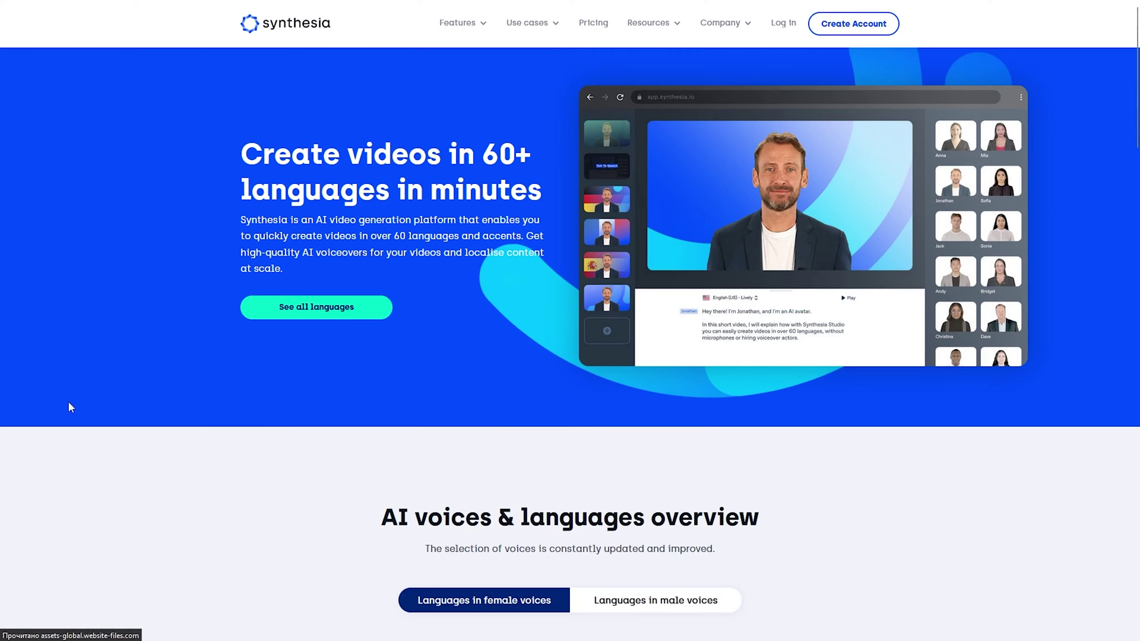
scroll(49, 621, down, 4)
scroll(51, 620, down, 4)
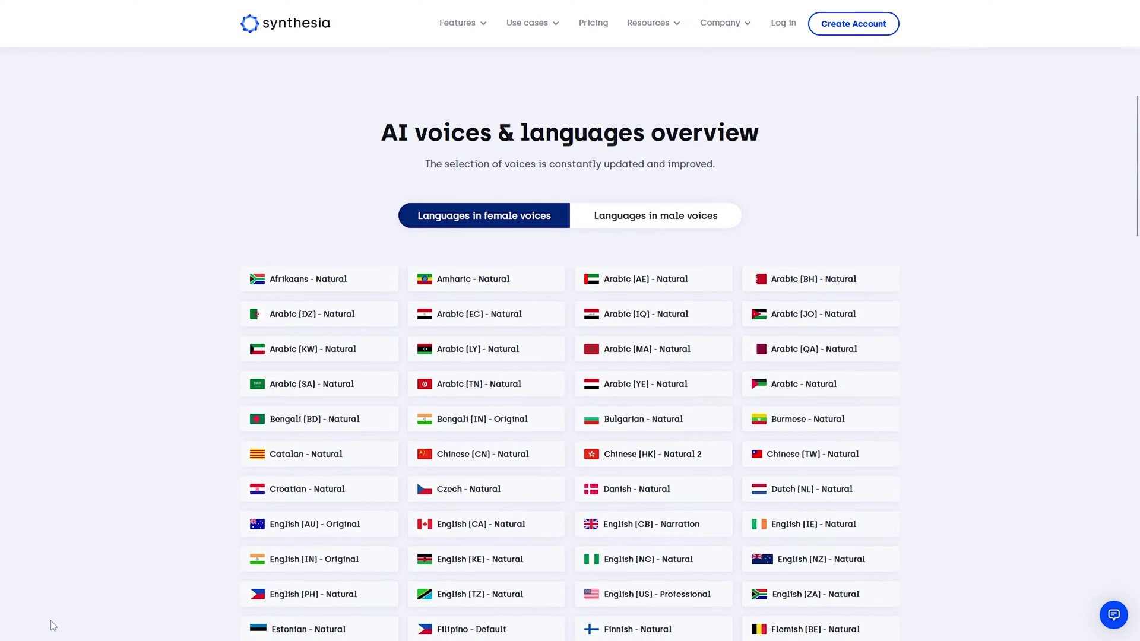
scroll(51, 630, down, 7)
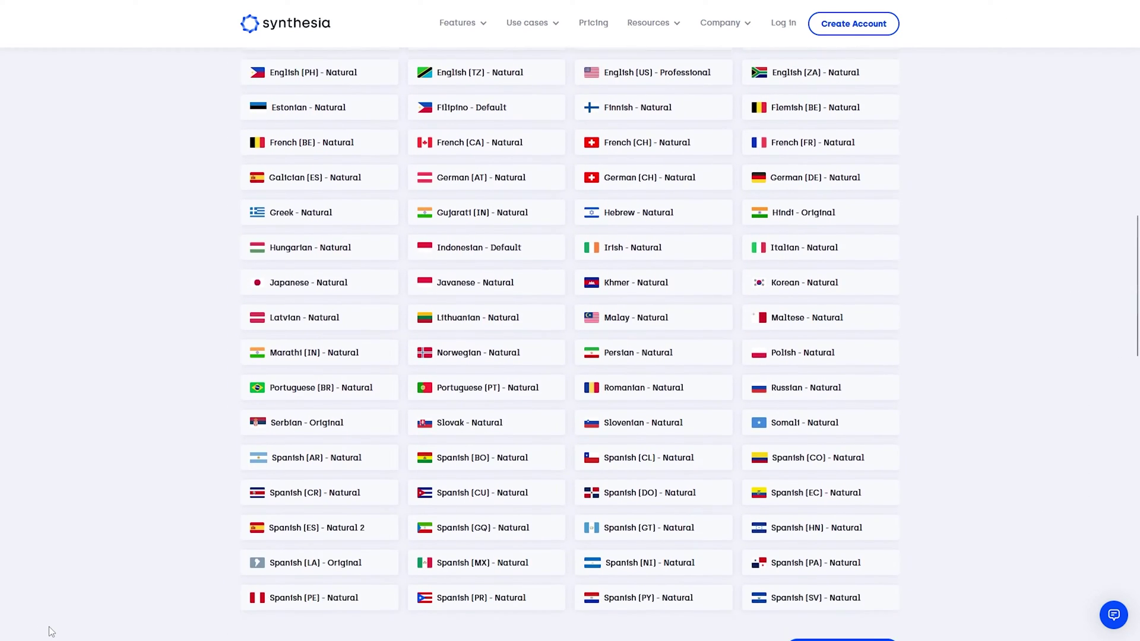
Show the next page of voice languages, then read through the About page's story and team.
click(838, 477)
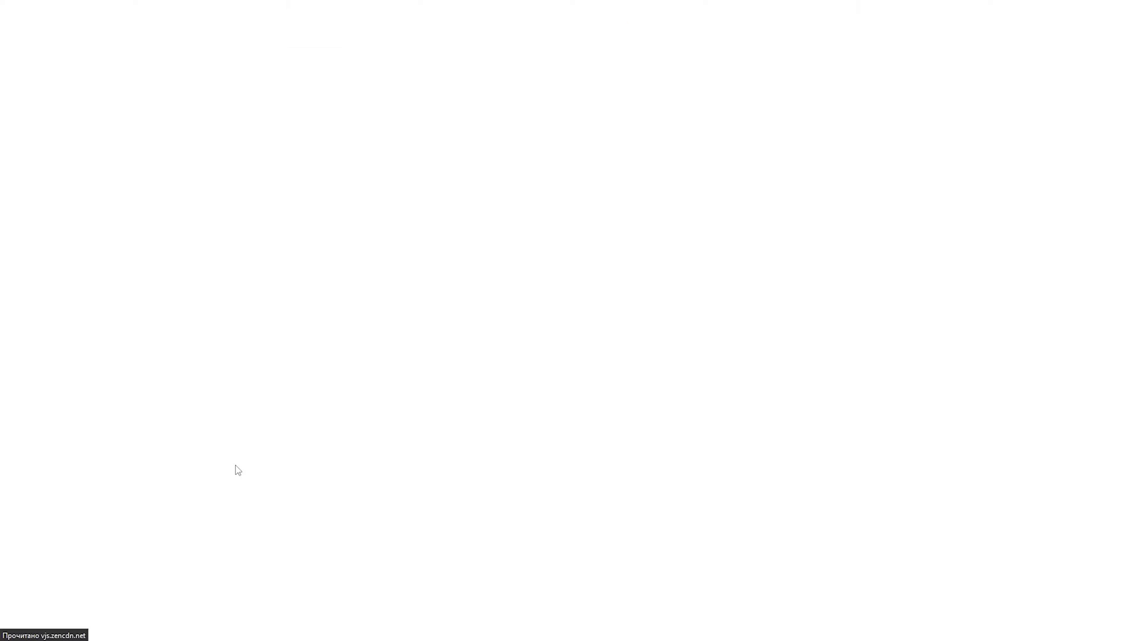
scroll(125, 606, down, 3)
scroll(117, 629, down, 3)
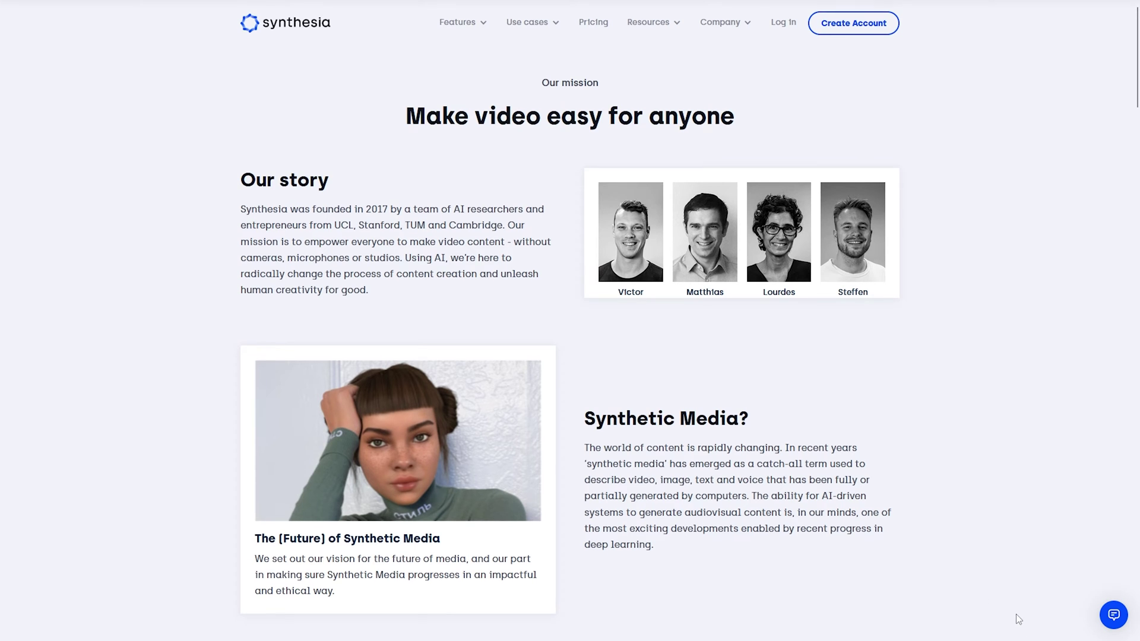
scroll(1016, 617, down, 3)
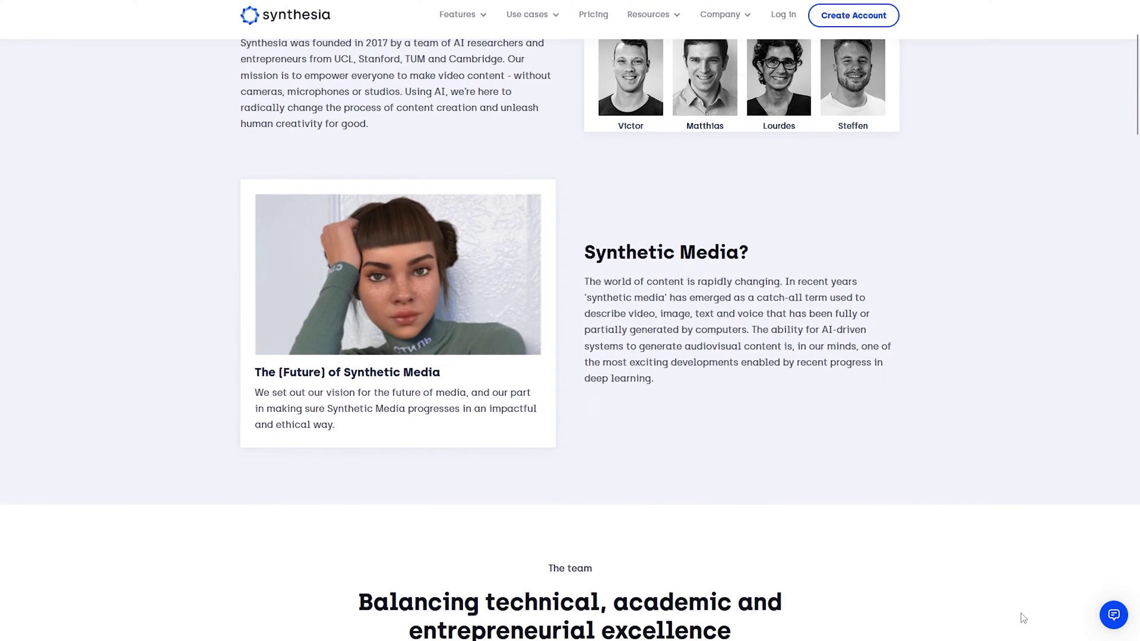
scroll(1023, 618, down, 3)
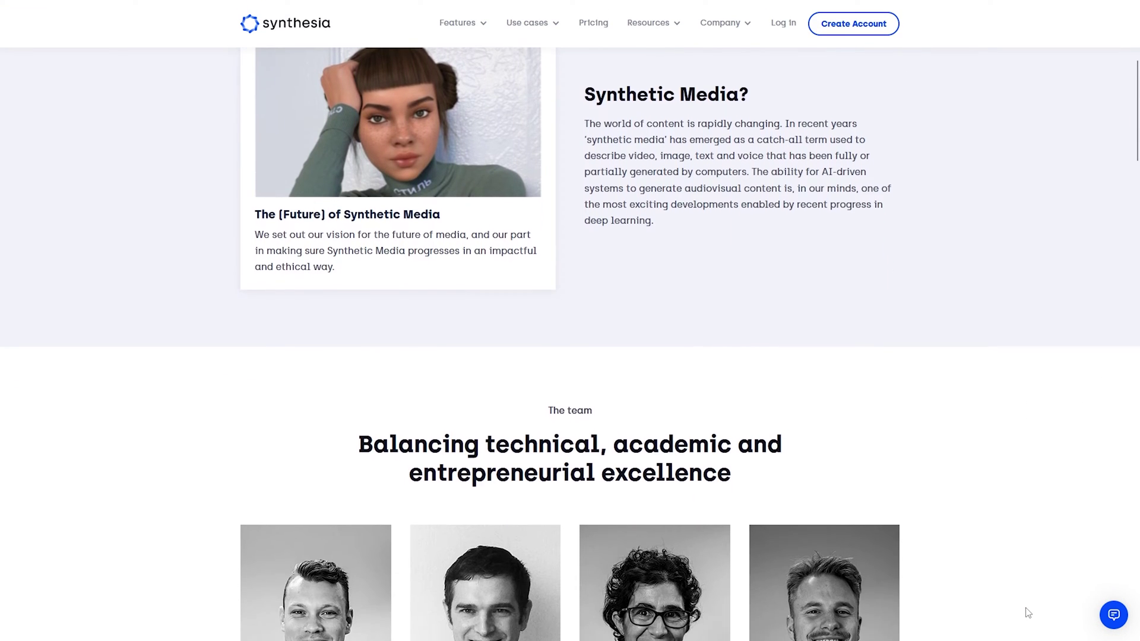
scroll(1028, 613, down, 3)
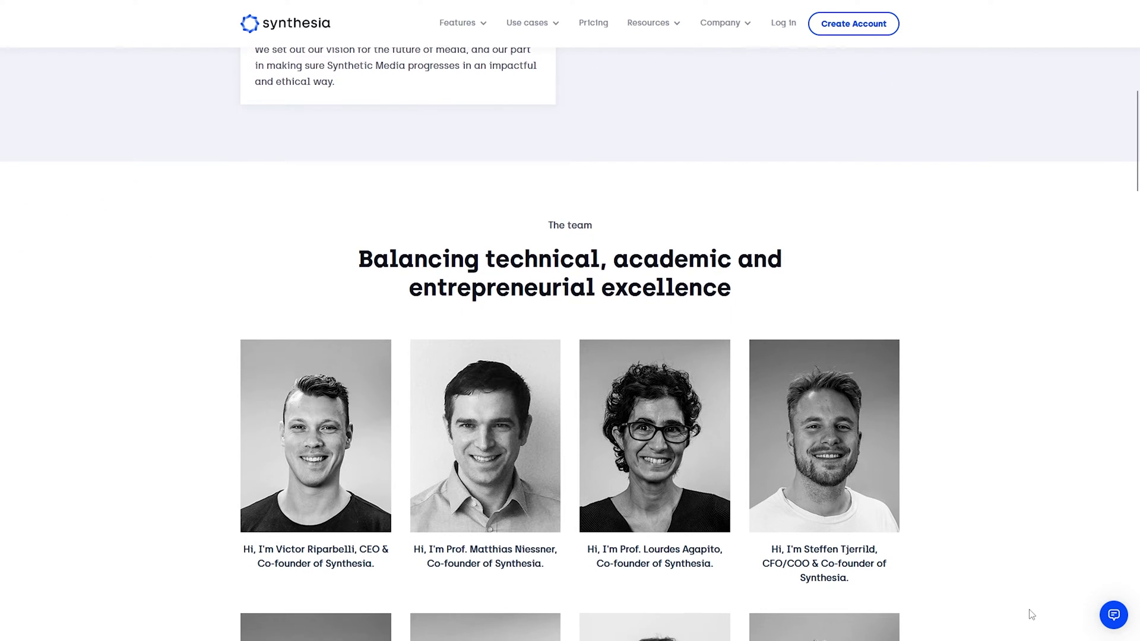
scroll(1032, 614, down, 2)
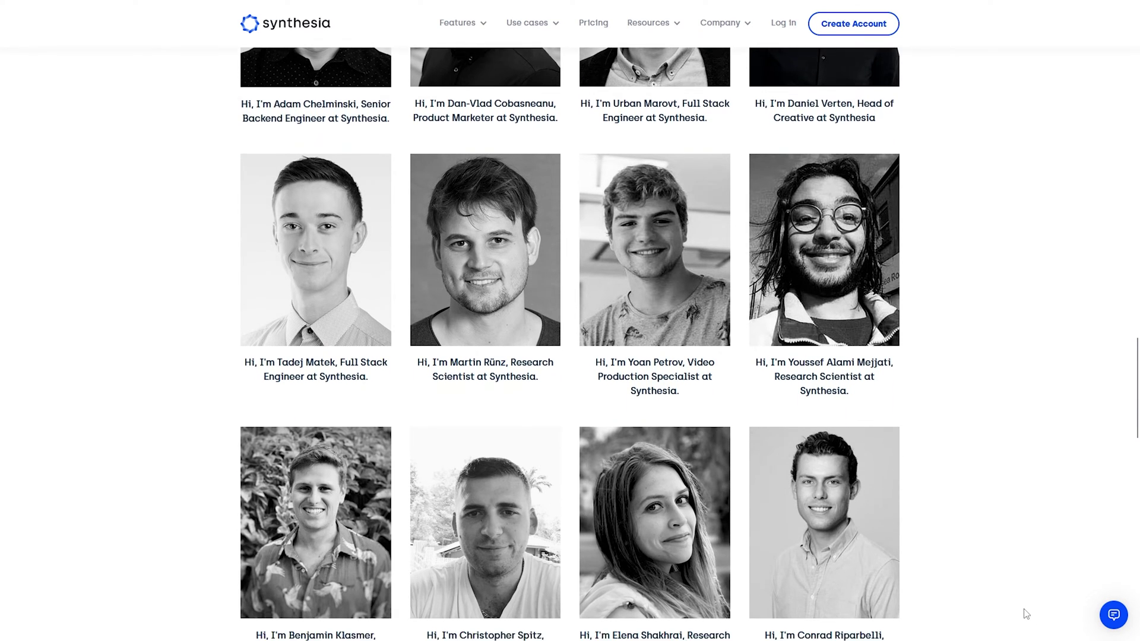
scroll(1025, 616, down, 4)
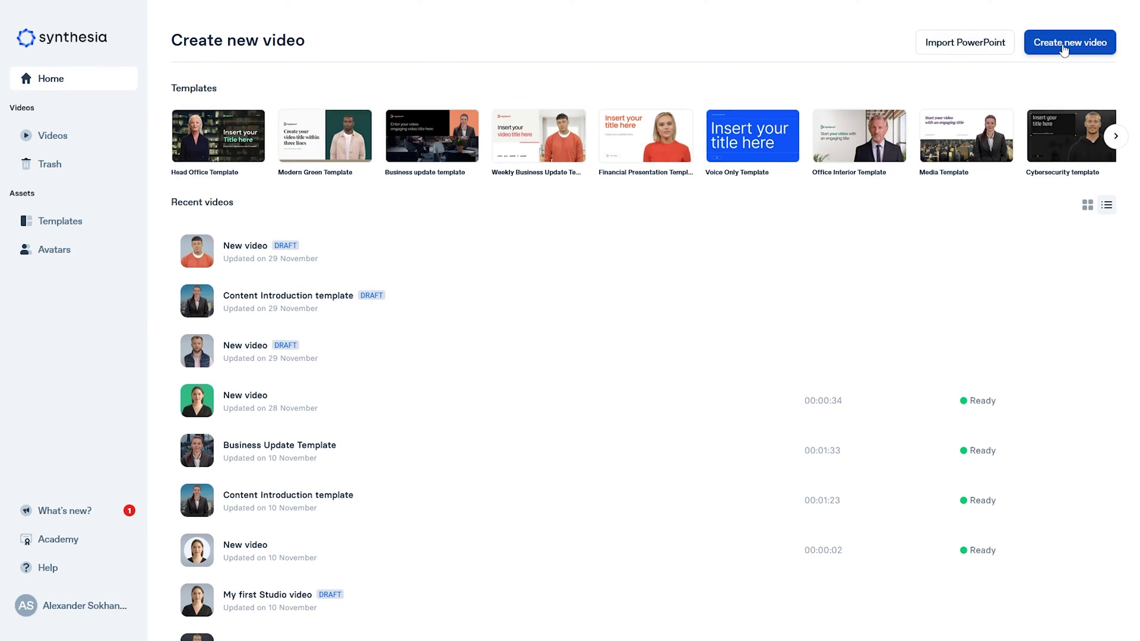
Start a new video and browse the ready-made templates.
click(1063, 43)
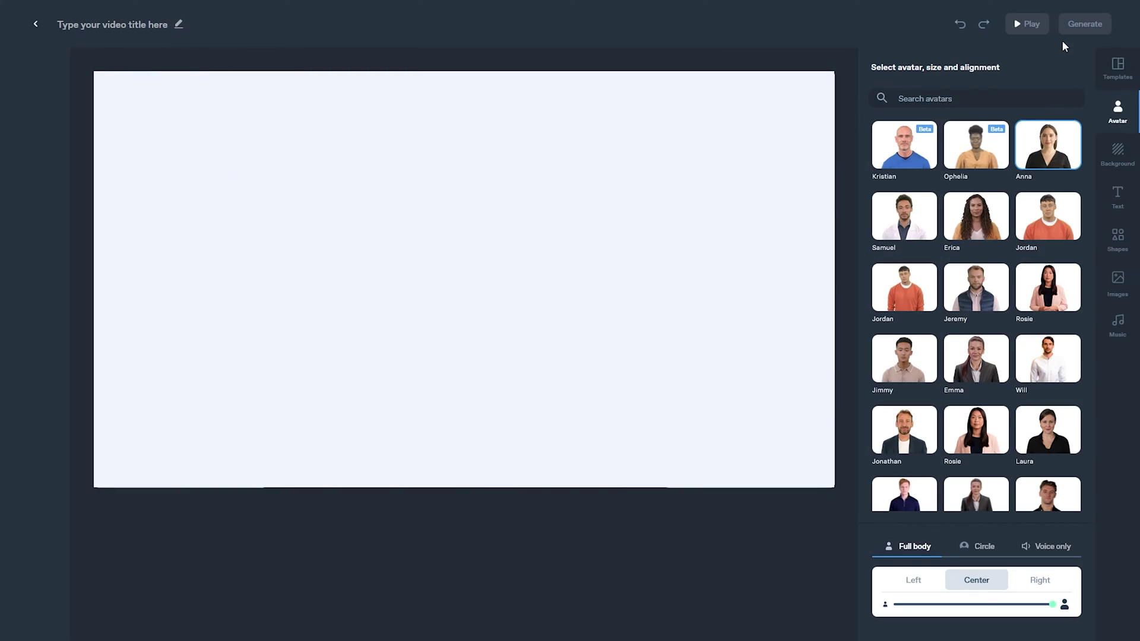
click(1116, 70)
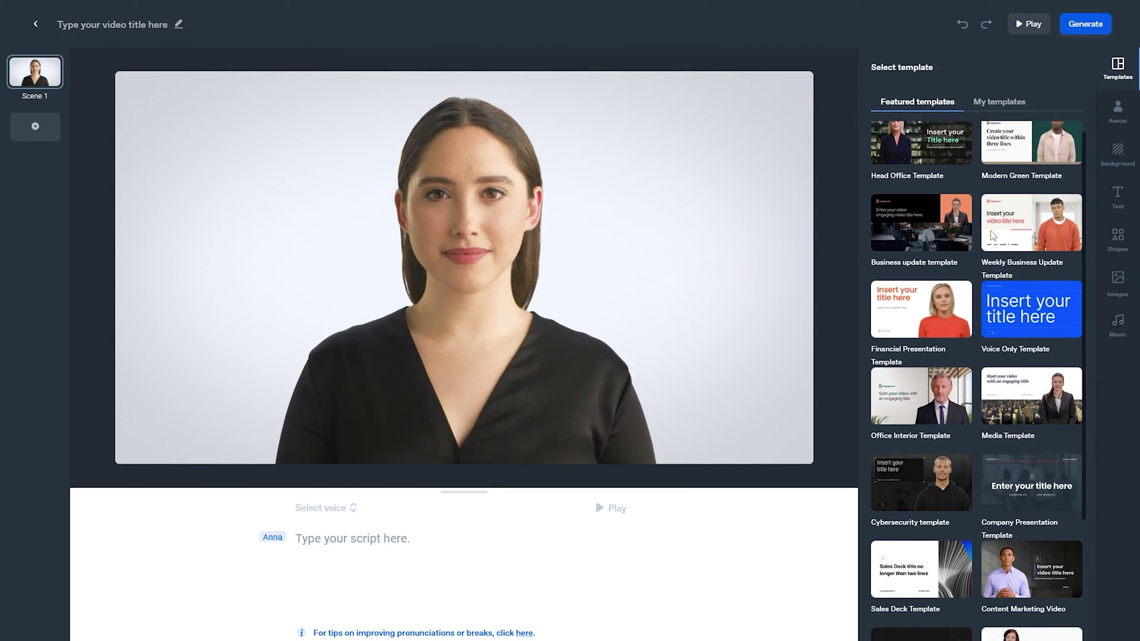
scroll(1006, 501, down, 15)
scroll(1006, 501, down, 10)
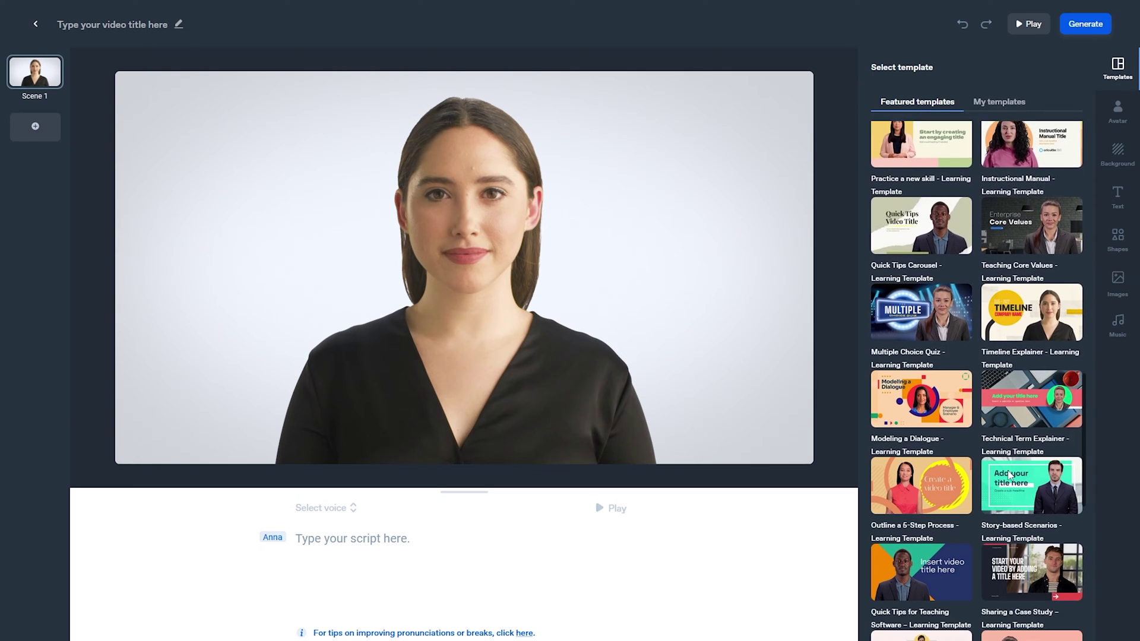
Set the scene background to the wooden-plank Pexels stock video.
click(1117, 153)
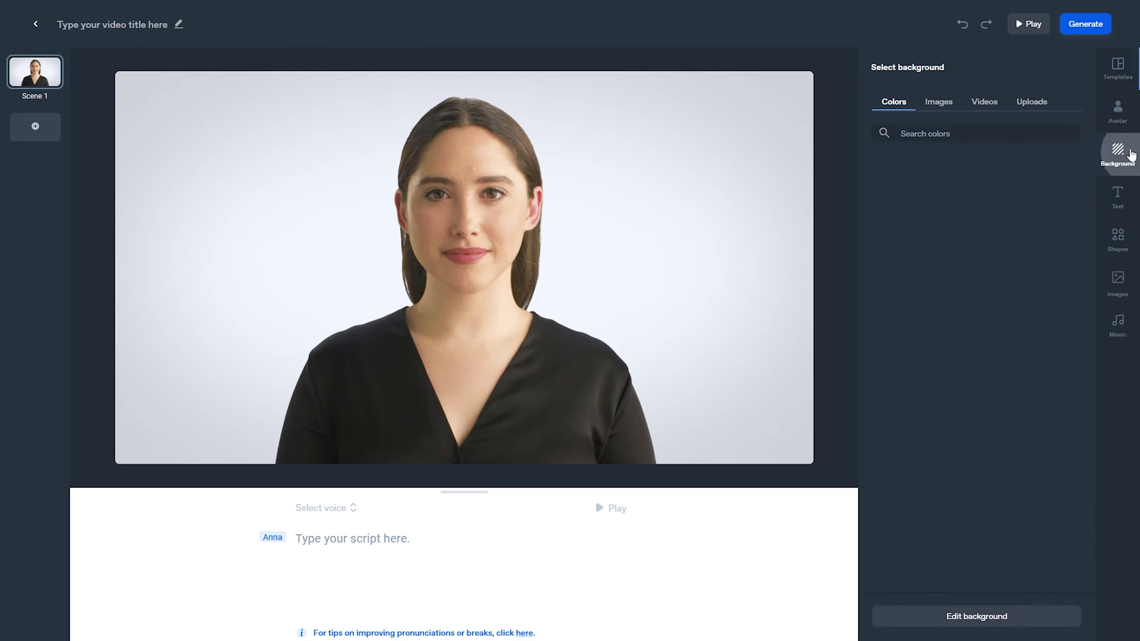
click(939, 102)
click(984, 101)
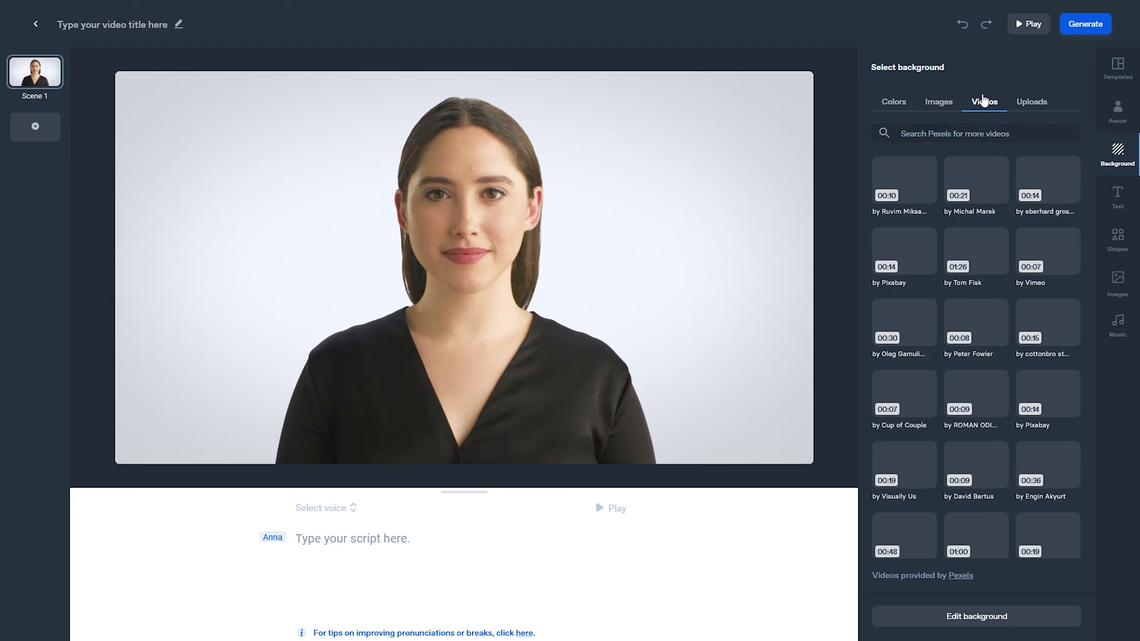
scroll(1072, 394, down, 12)
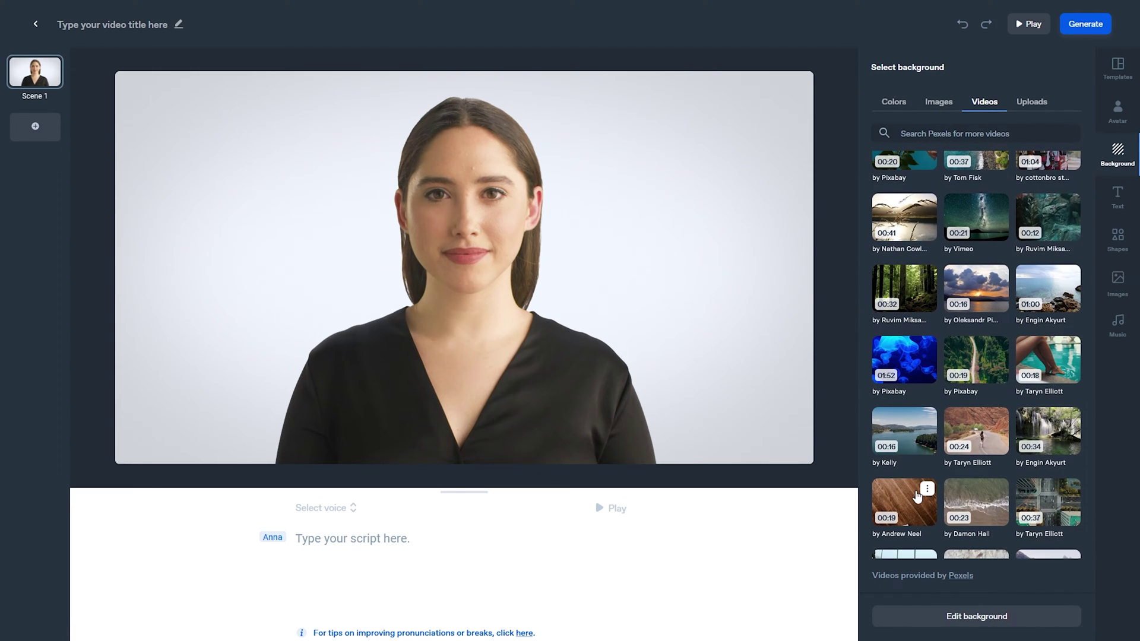
click(917, 496)
click(1119, 196)
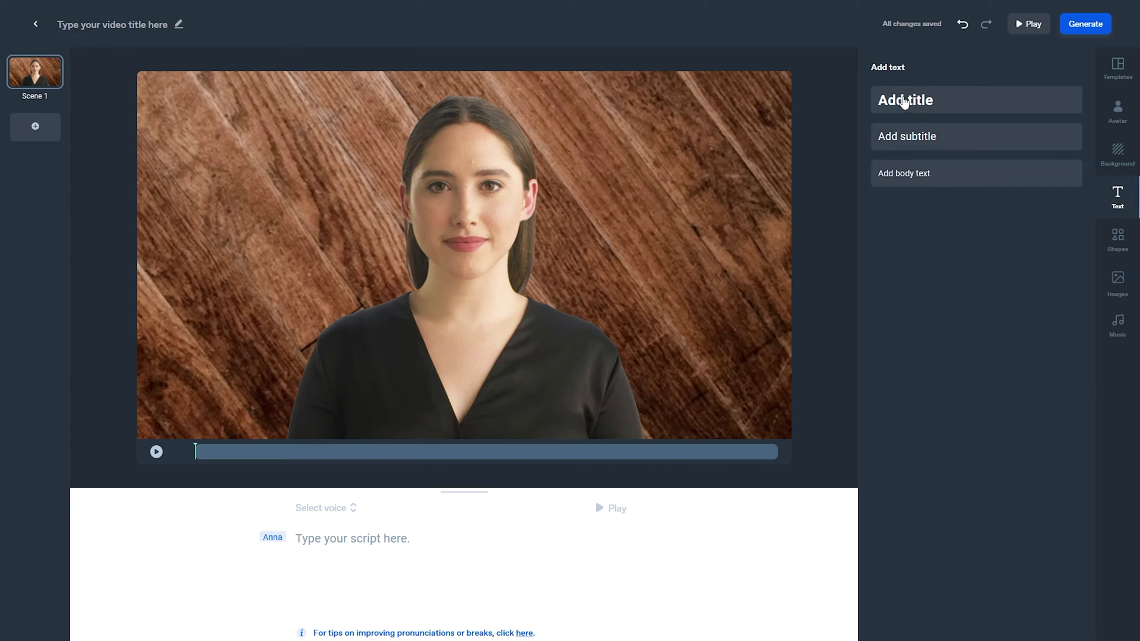
Add an 'Add text' title and a blue triangle to Scene 1.
click(903, 102)
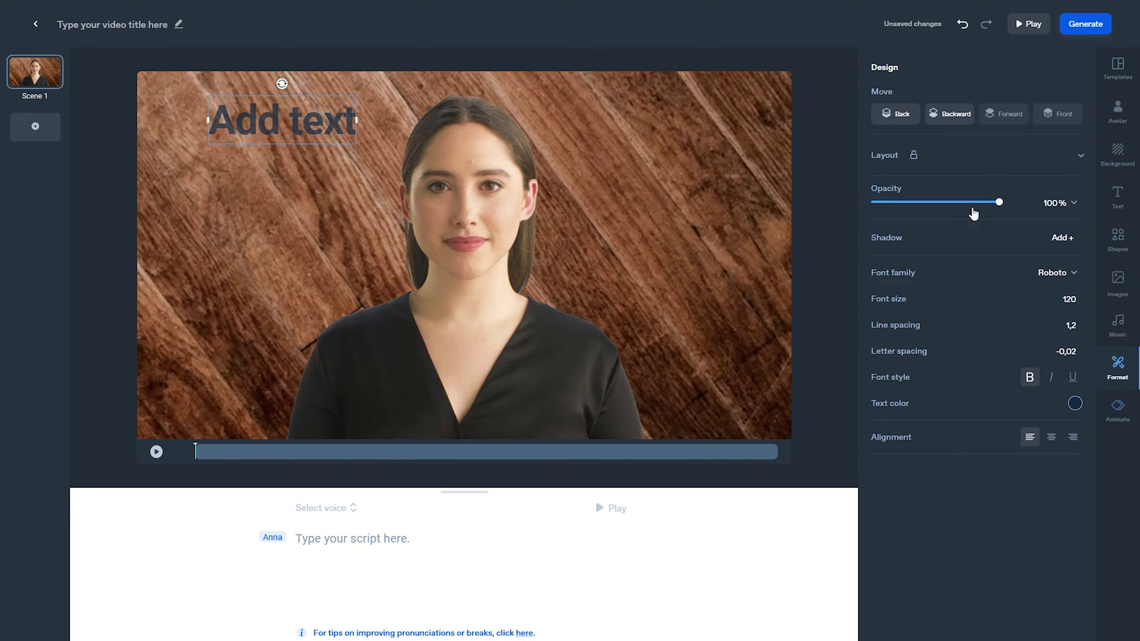
click(1118, 237)
click(1051, 169)
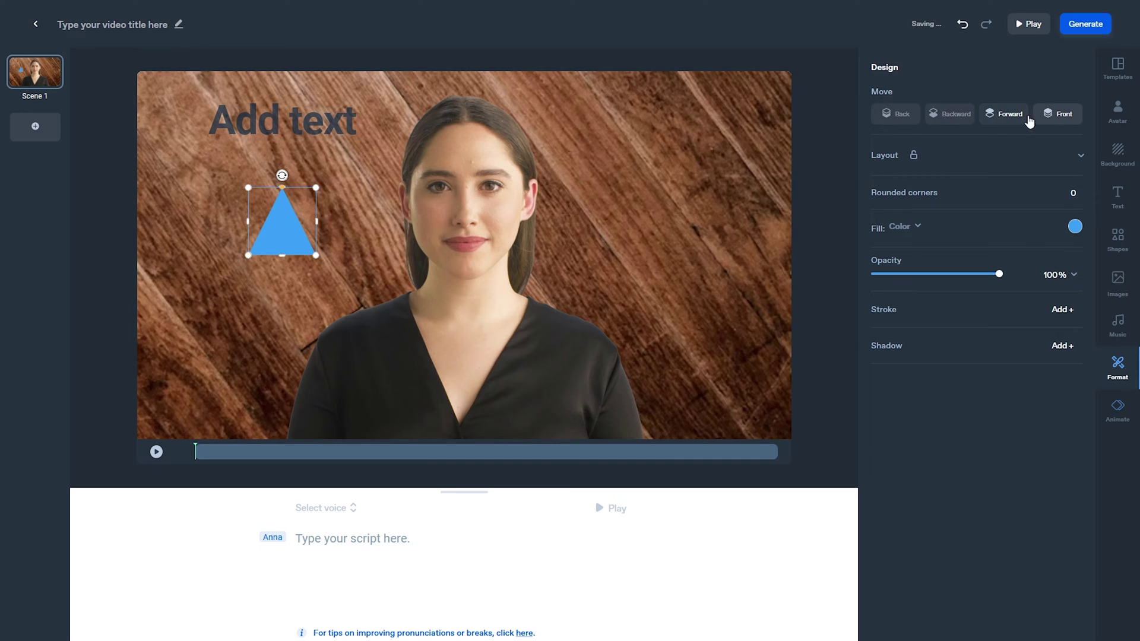
Look over the music and background choices, then show the presenter full body.
click(1119, 323)
scroll(976, 309, down, 2)
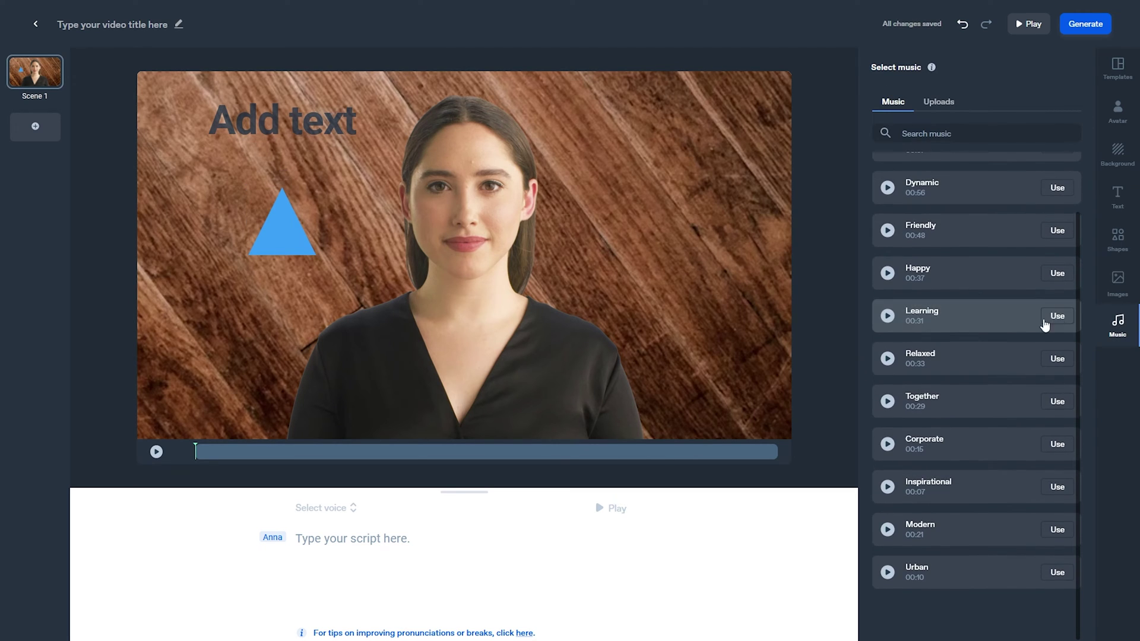
click(1117, 156)
click(1120, 113)
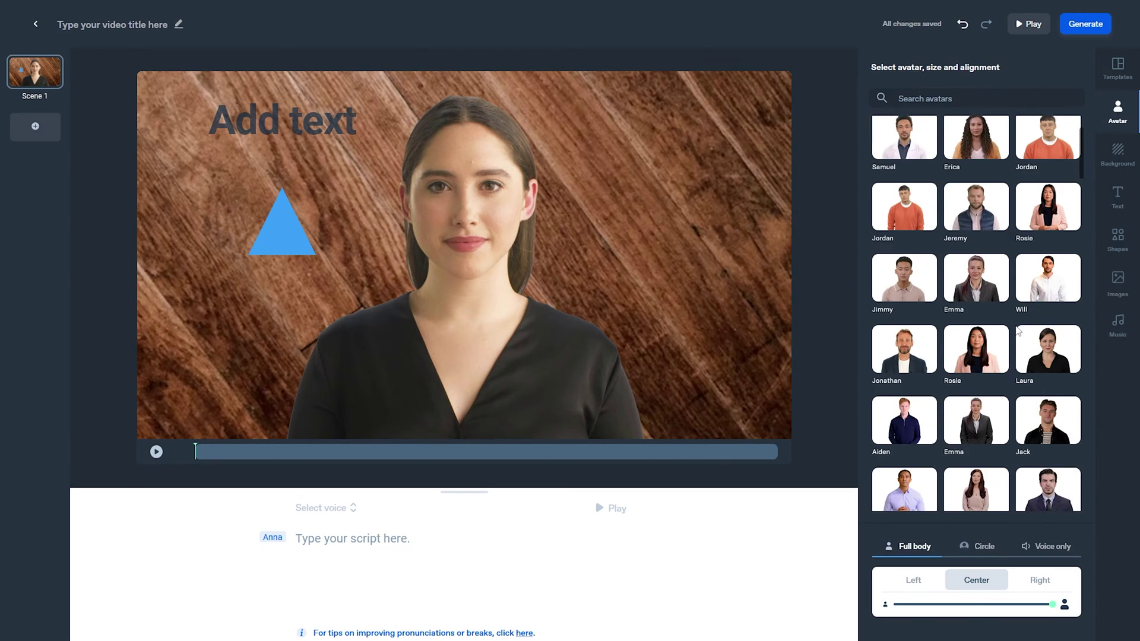
click(976, 545)
click(908, 545)
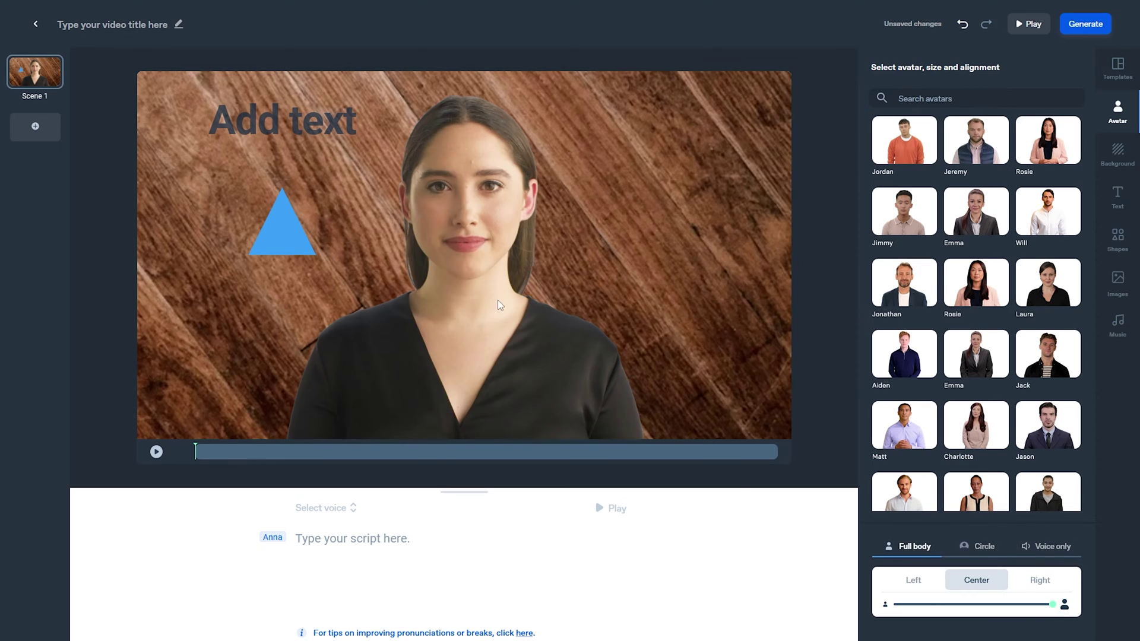
click(608, 321)
Give the blue triangle a 'From left' entrance and a 'To left' exit animation.
click(288, 229)
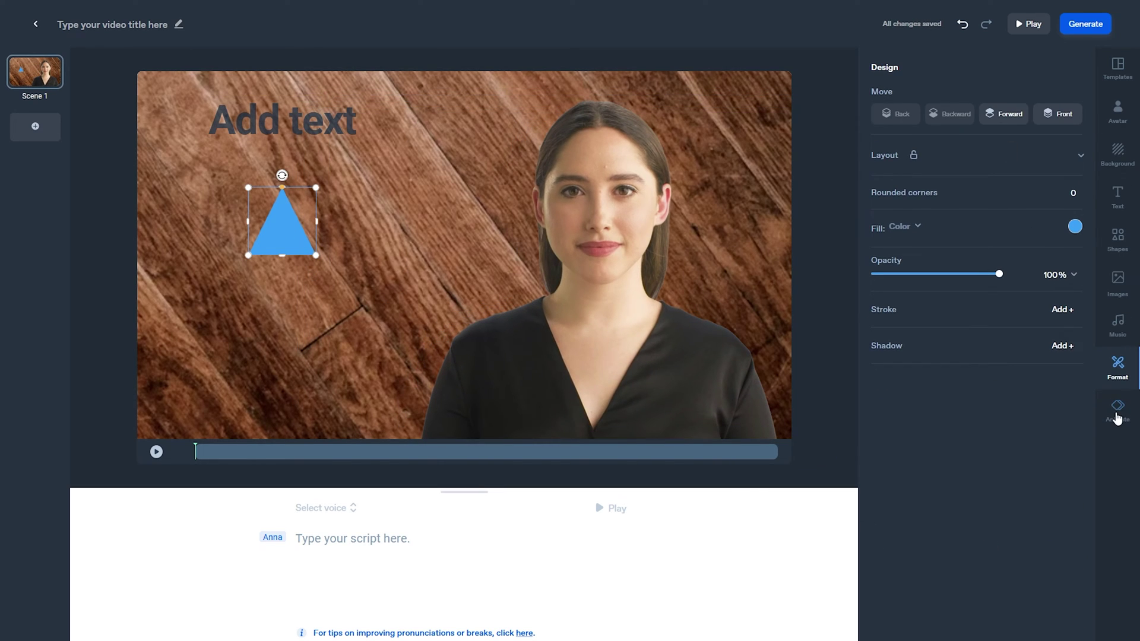
click(1118, 411)
click(1046, 143)
click(1029, 101)
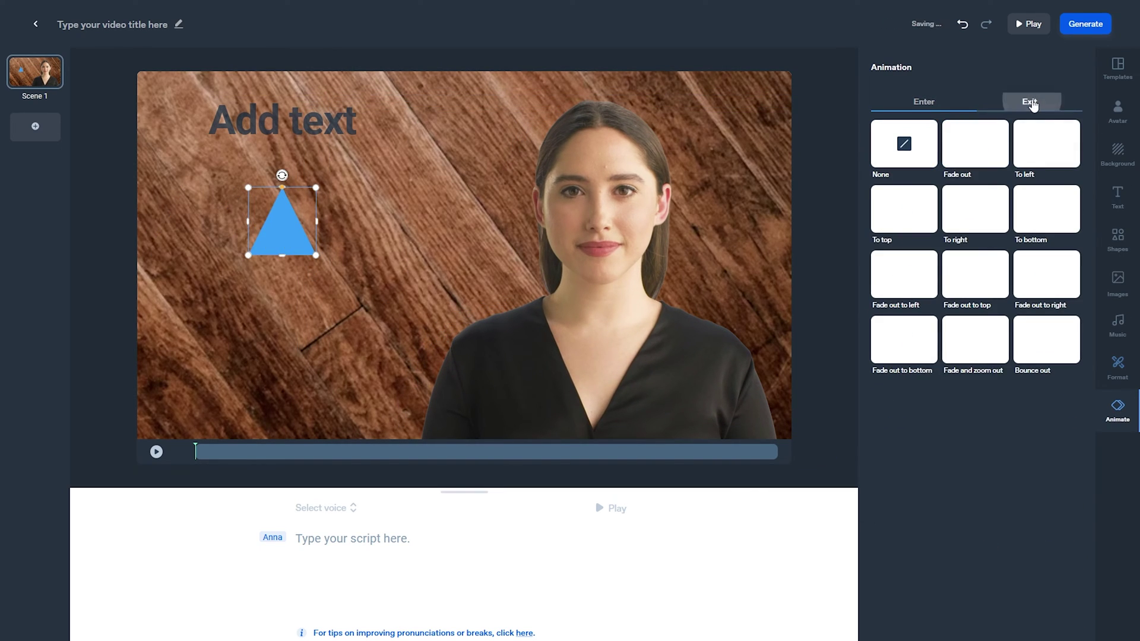
click(1046, 144)
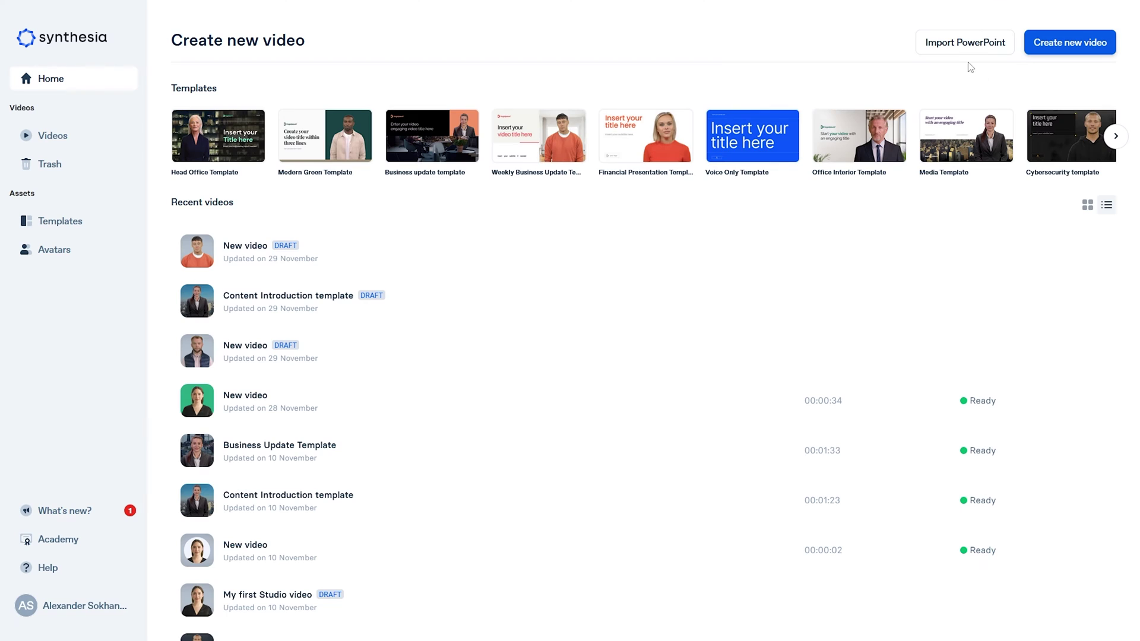
Import the 3015.pptx presentation as a new video.
click(961, 44)
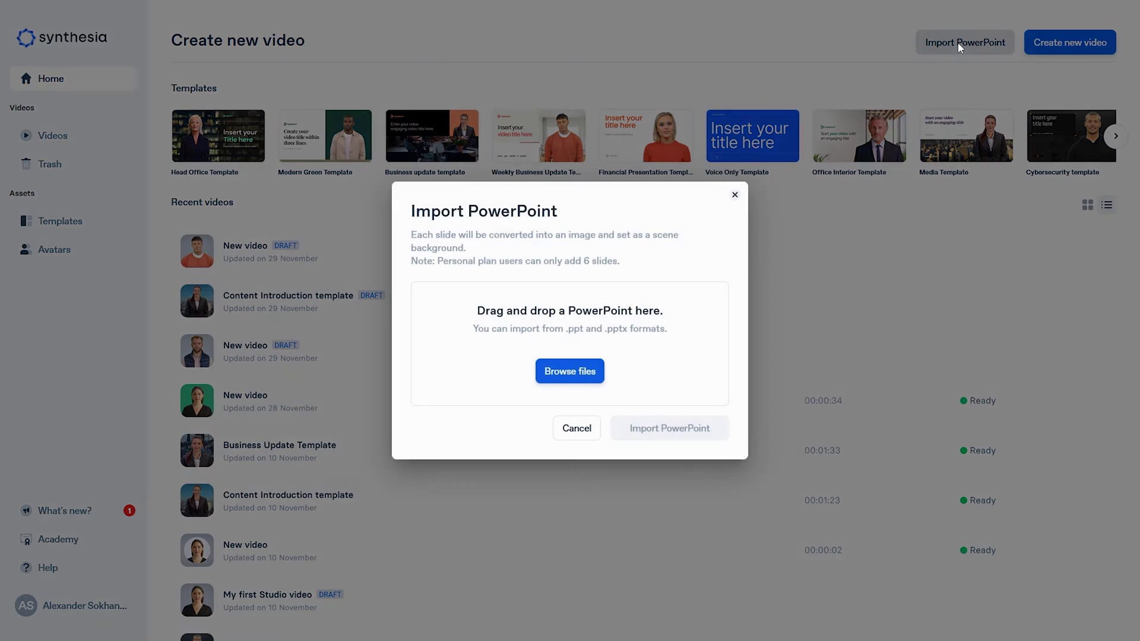
drag(535, 297, 595, 333)
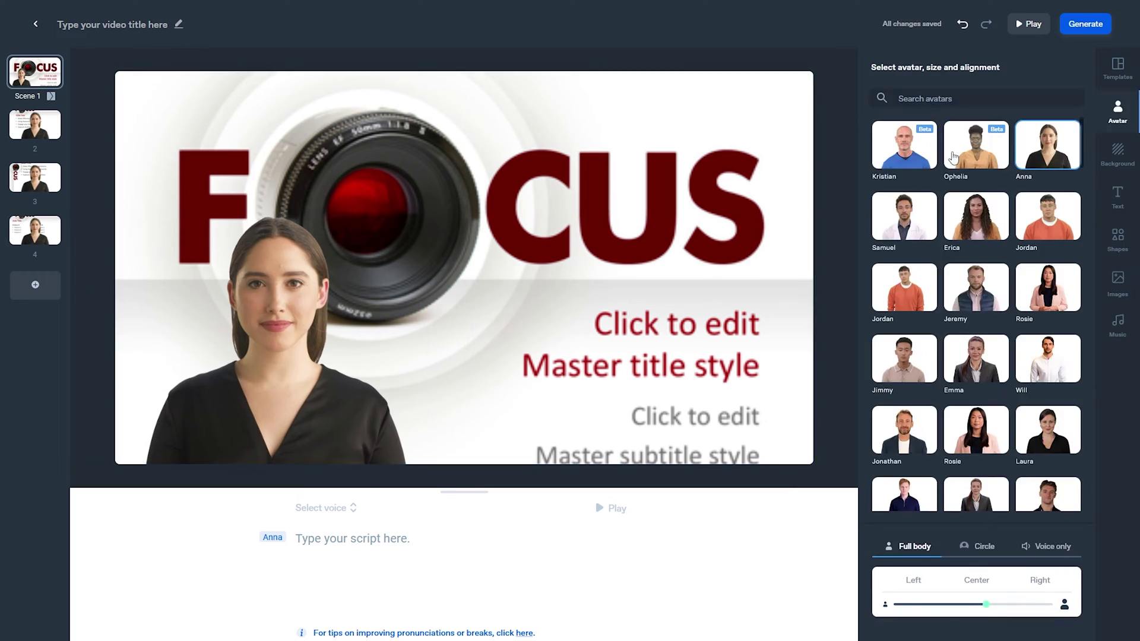
Shift the slide background image upward in the scene.
double_click(535, 287)
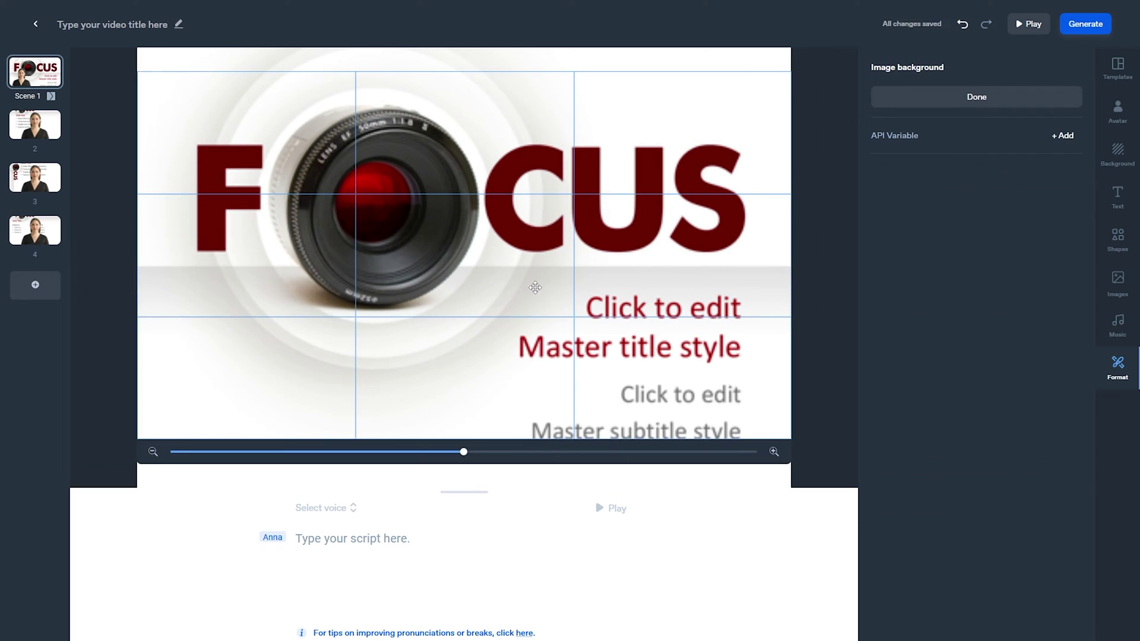
drag(535, 287, 534, 252)
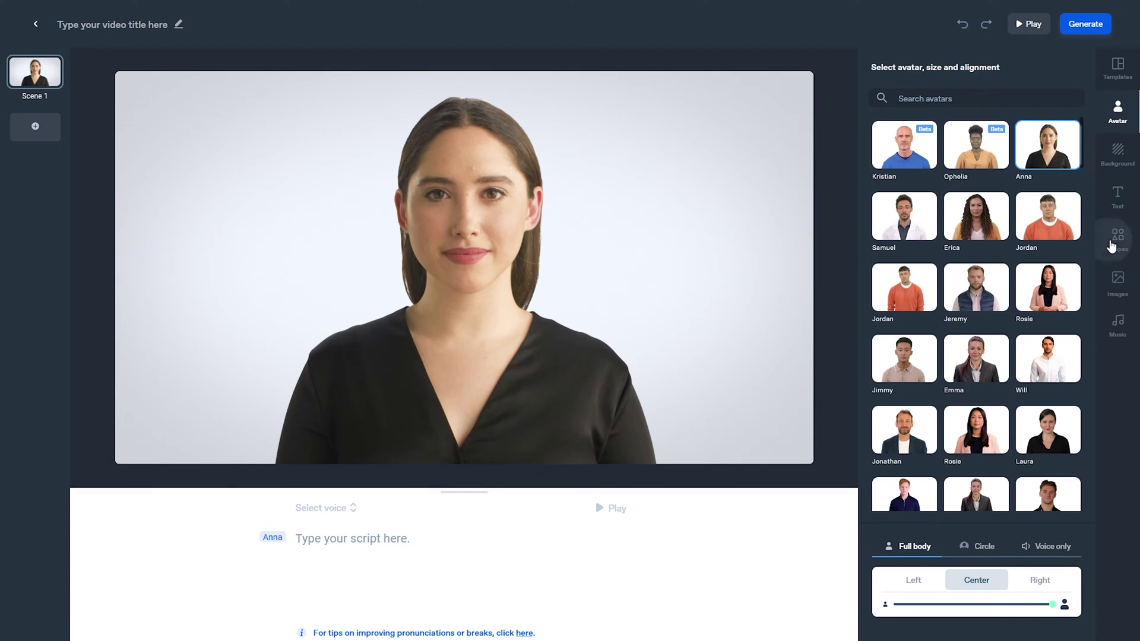
Add a blue double-headed arrow to the upper left of the scene.
click(1114, 242)
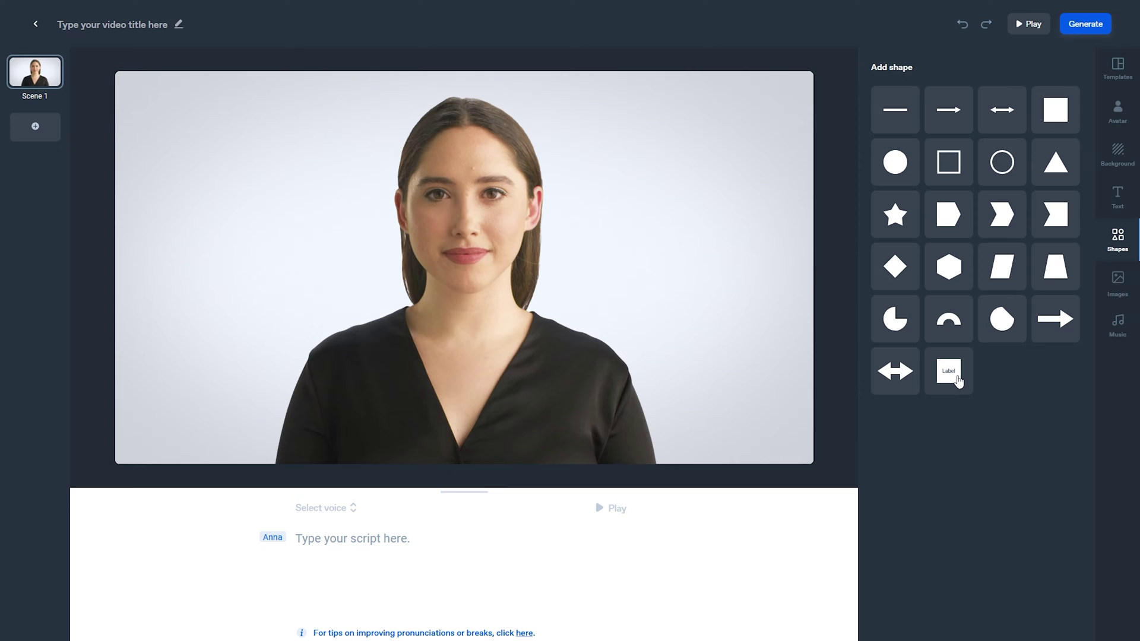
click(905, 370)
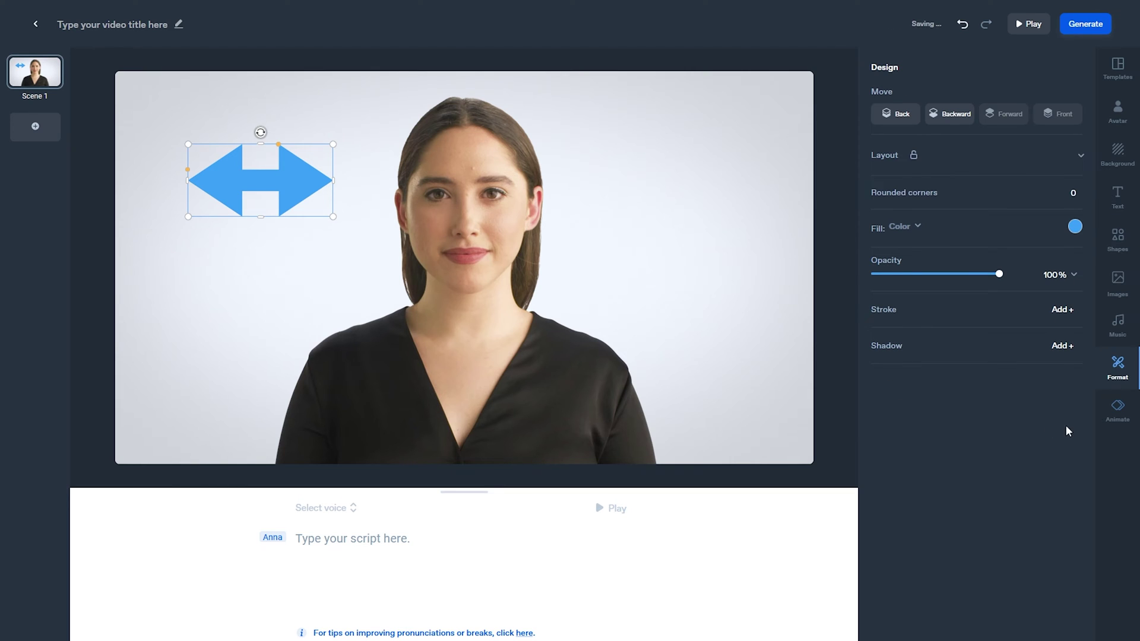
click(1118, 411)
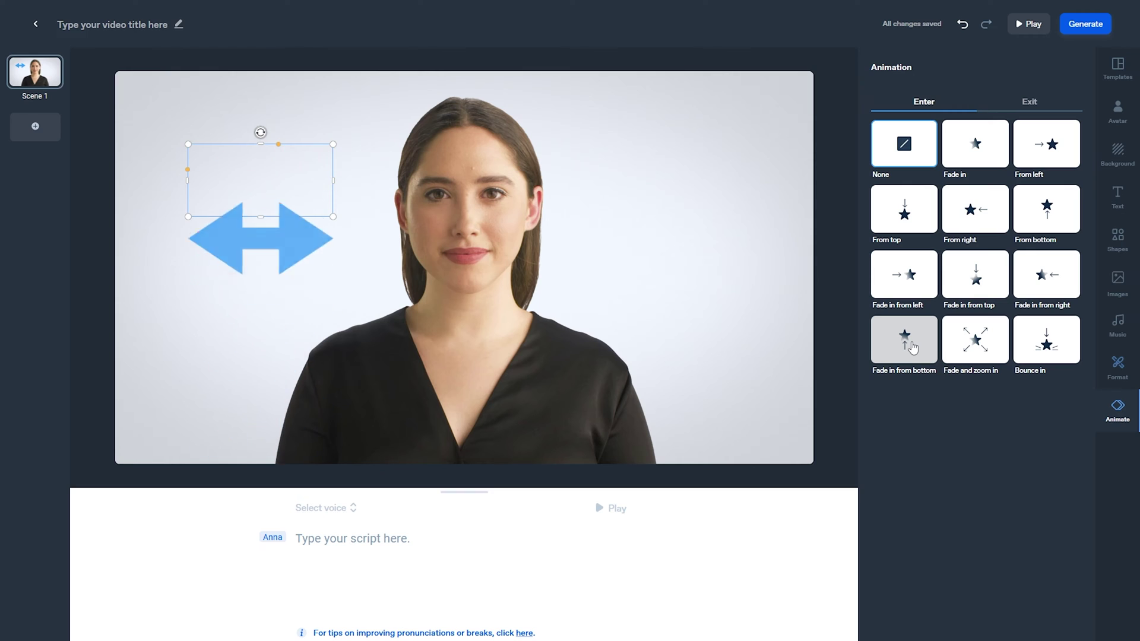
Browse the stock images and the background music tracks.
click(1117, 284)
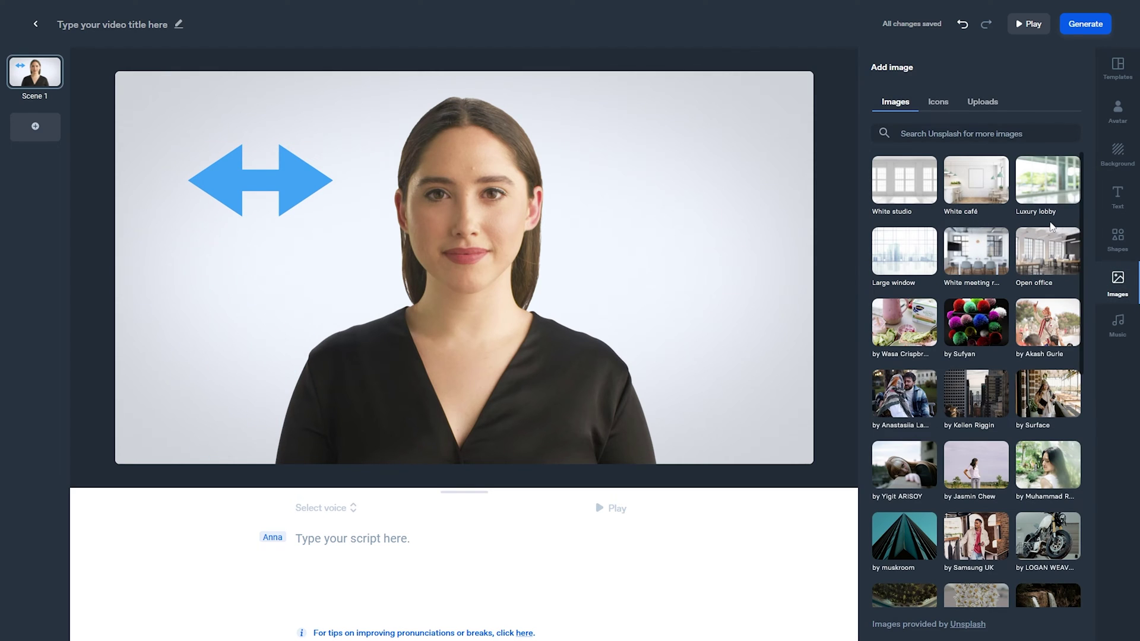
scroll(1062, 211, down, 15)
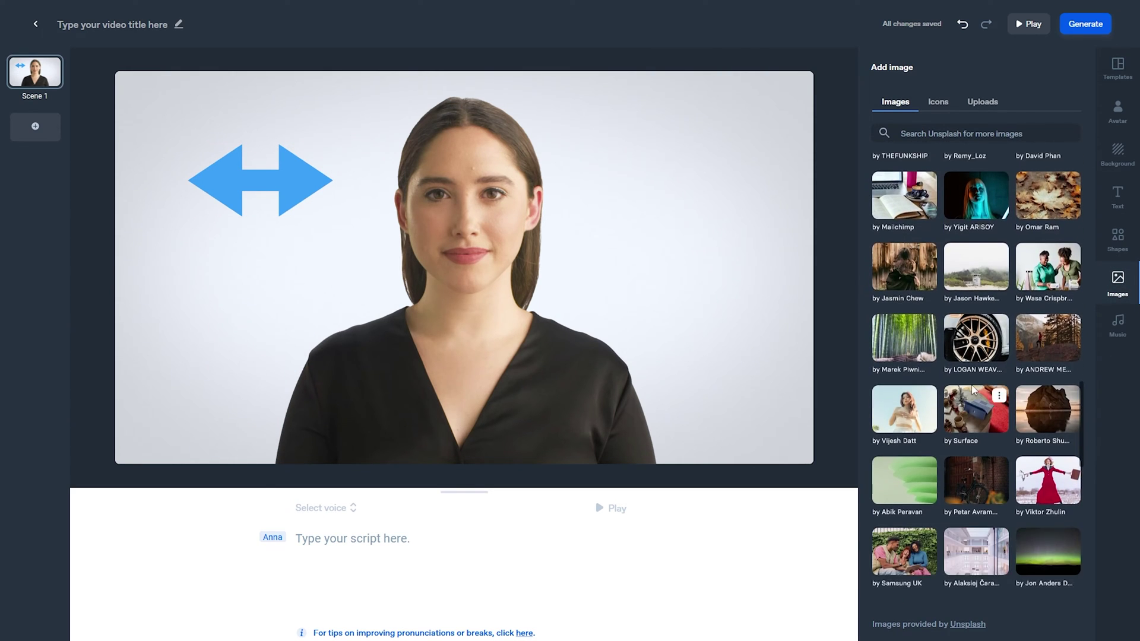
scroll(956, 455, down, 10)
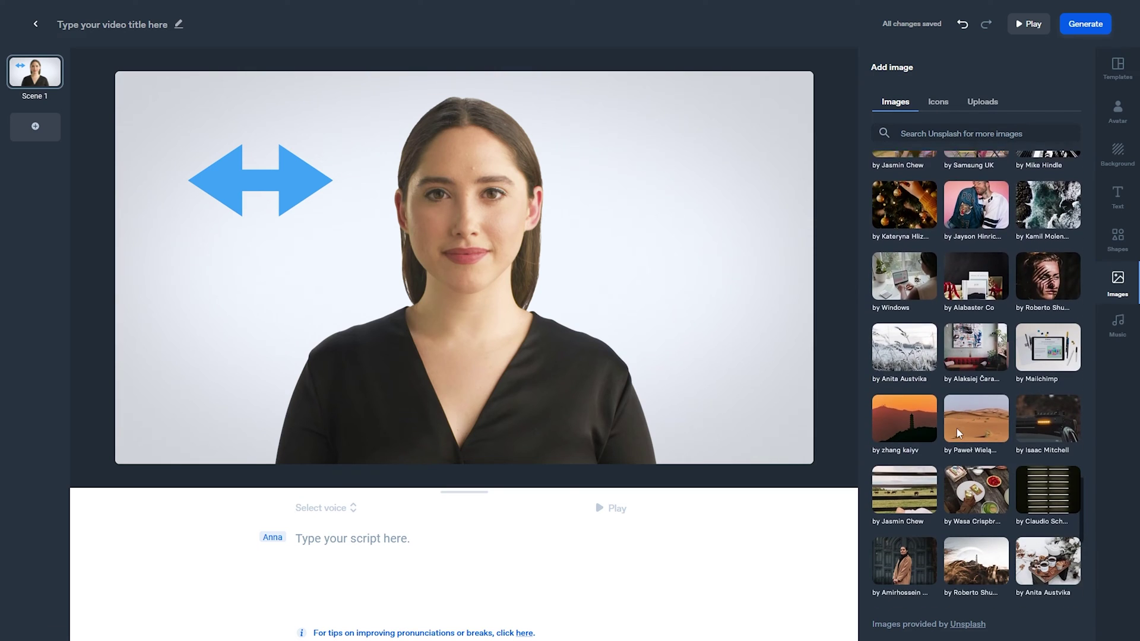
scroll(952, 433, down, 10)
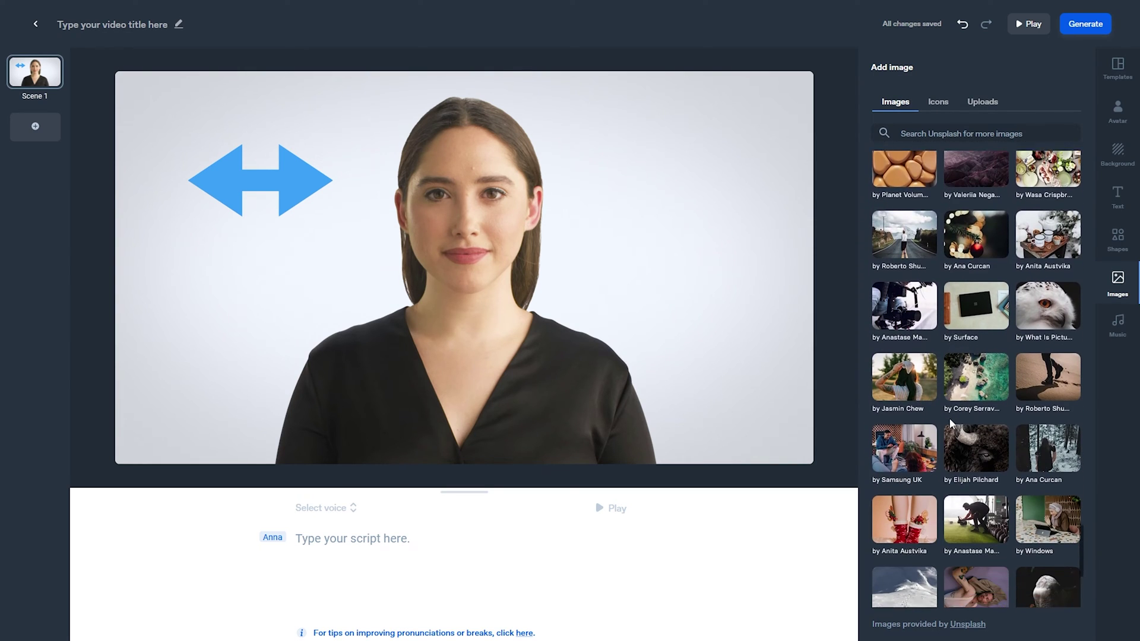
scroll(954, 432, down, 10)
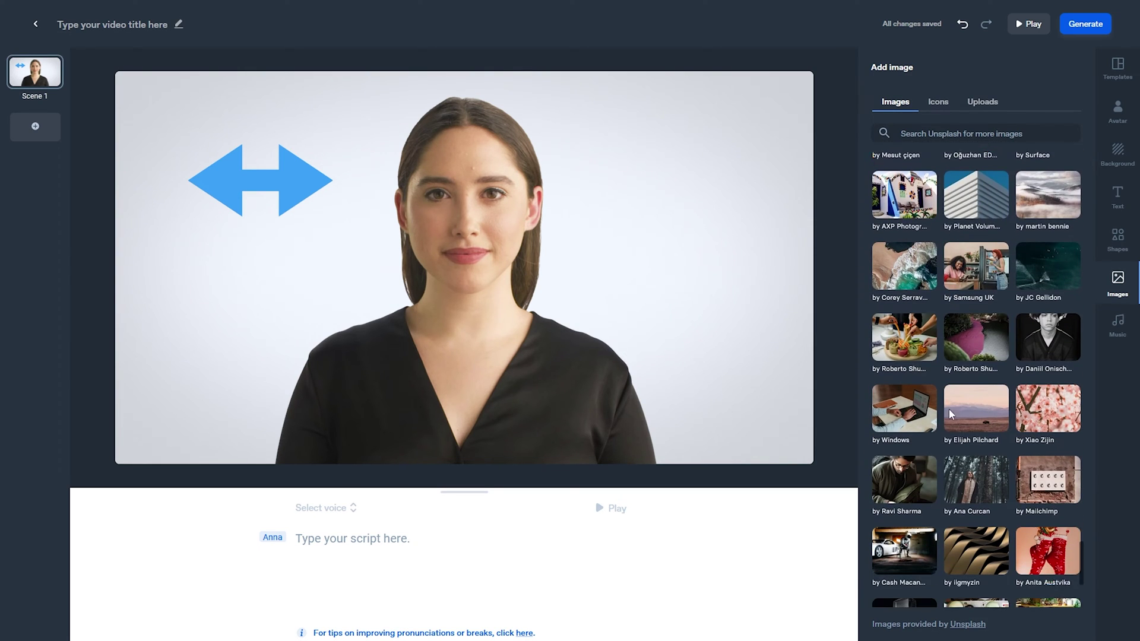
click(1118, 324)
scroll(957, 407, down, 2)
scroll(944, 453, up, 2)
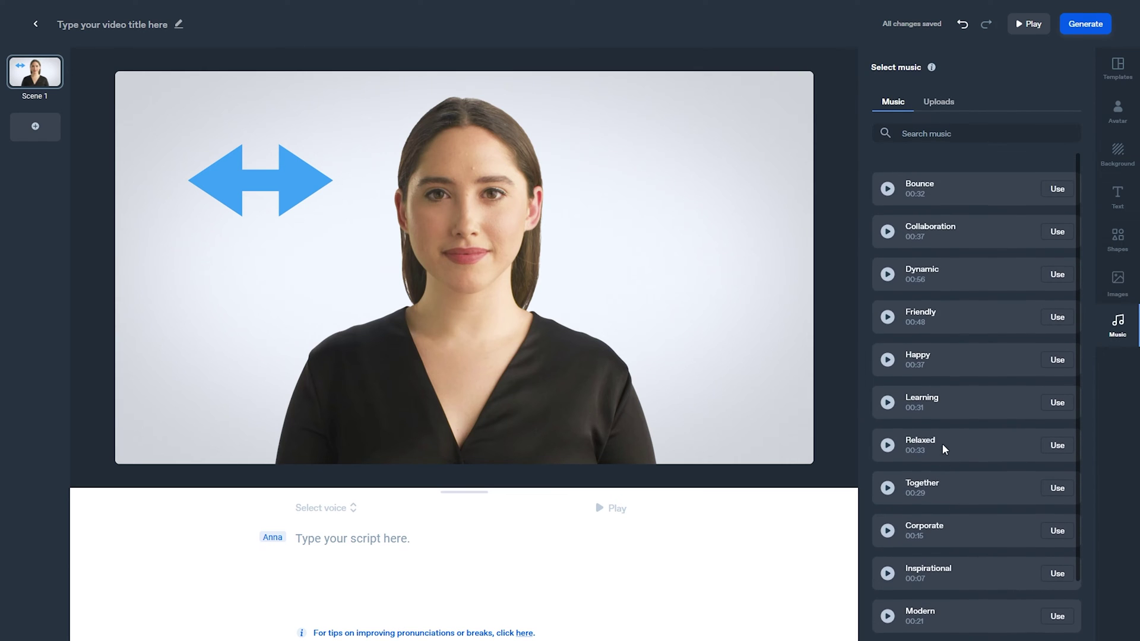
scroll(944, 425, down, 2)
scroll(944, 422, up, 1)
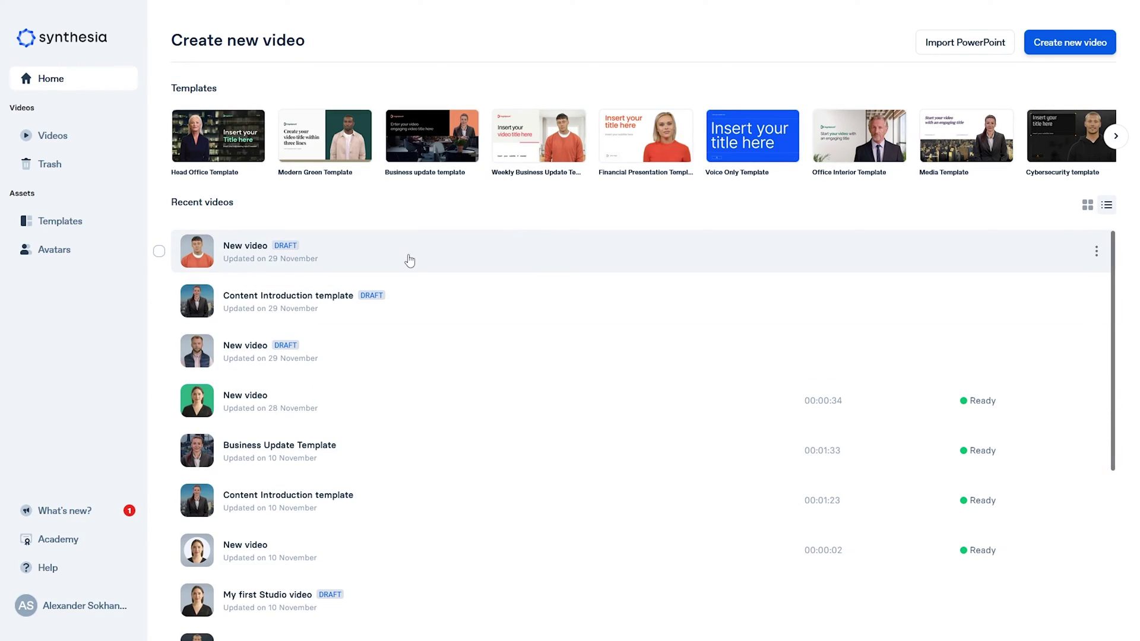
Look at the recent New video draft, then duplicate the first draft from the home page.
click(410, 260)
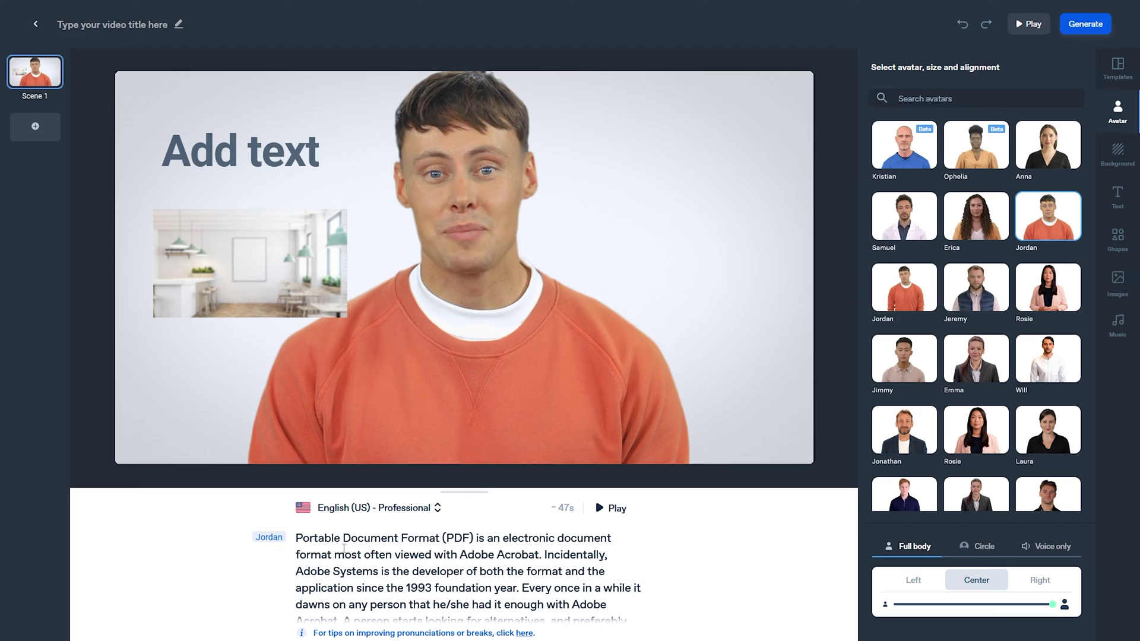
drag(318, 539, 593, 605)
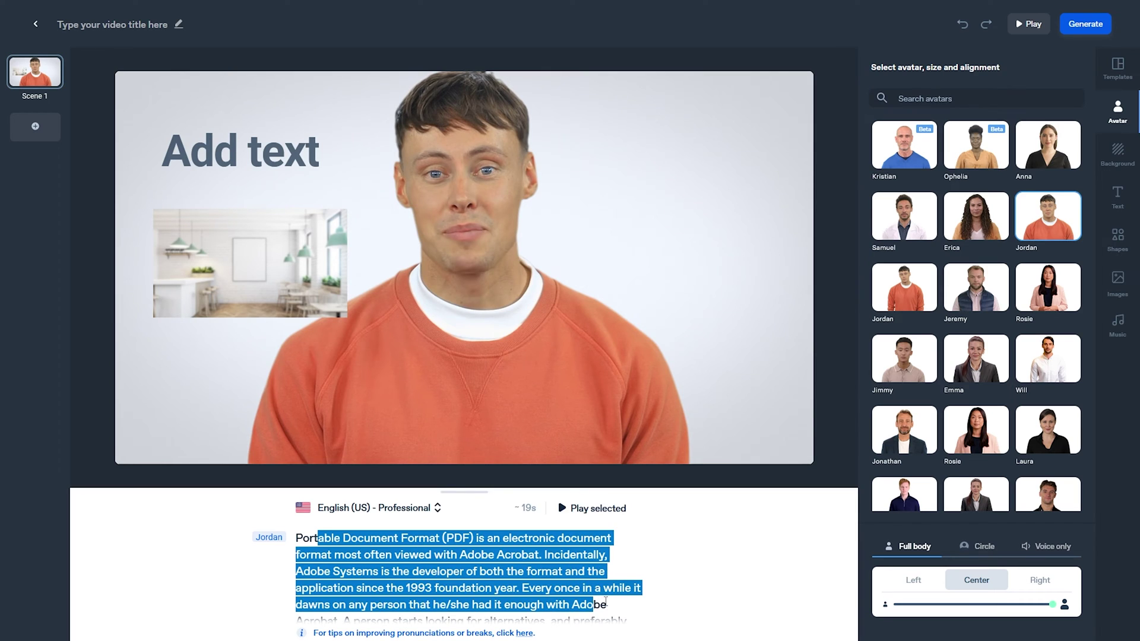
click(149, 145)
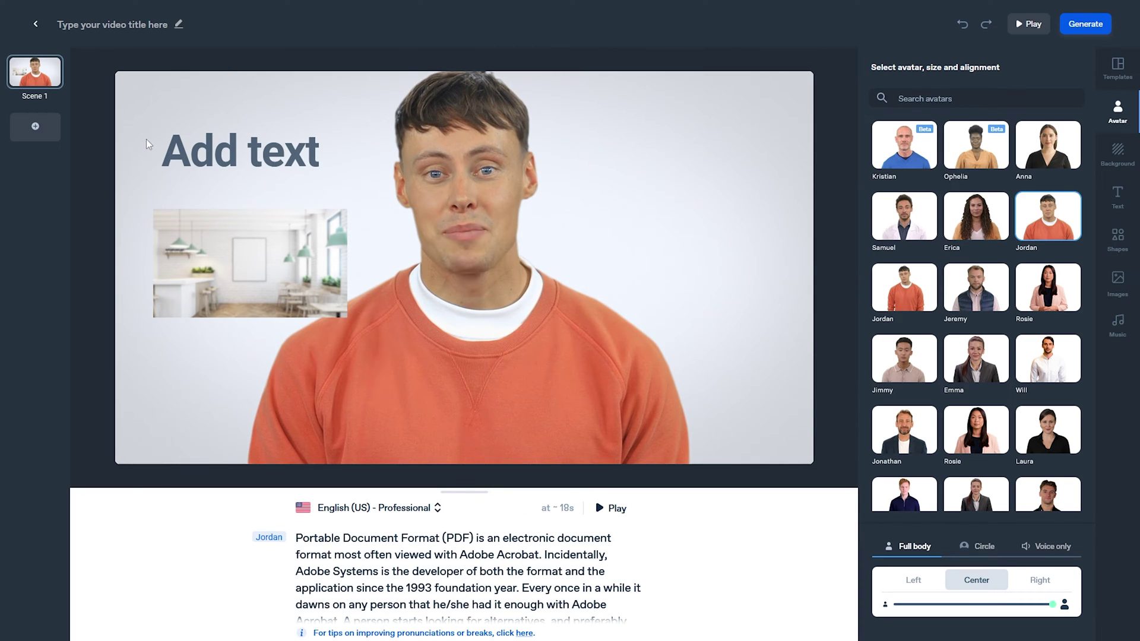
click(37, 25)
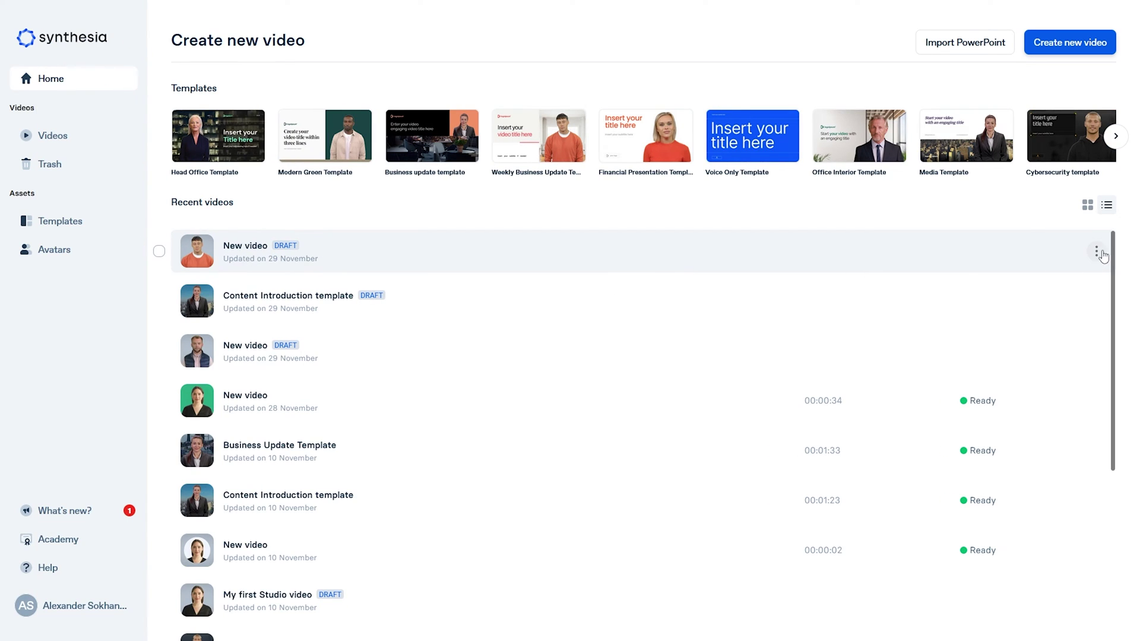
click(1098, 253)
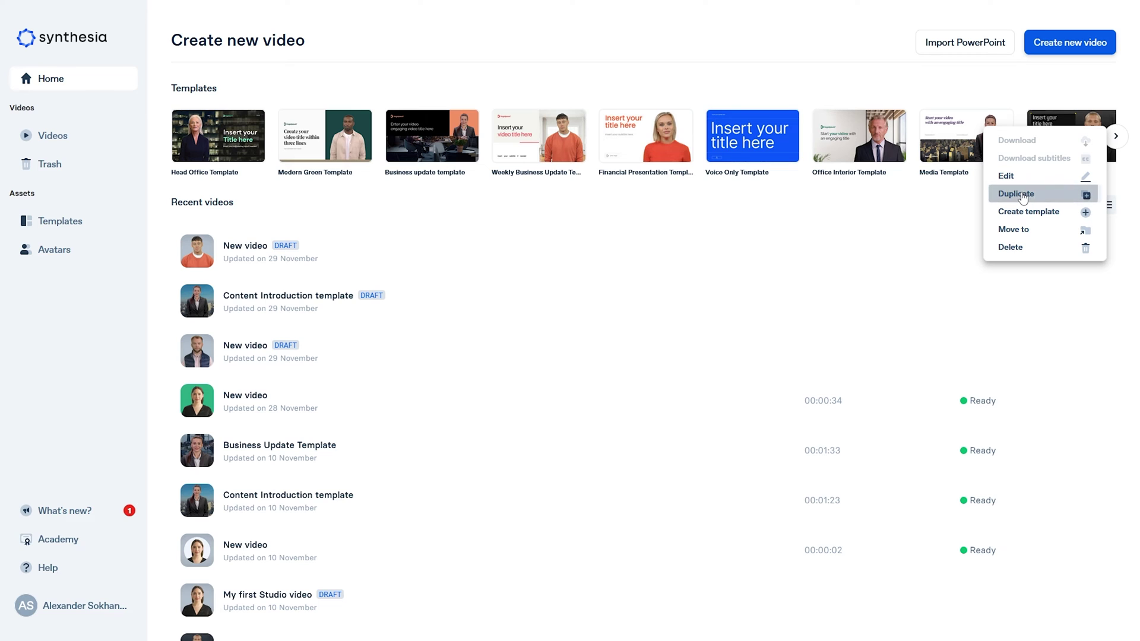
click(1021, 194)
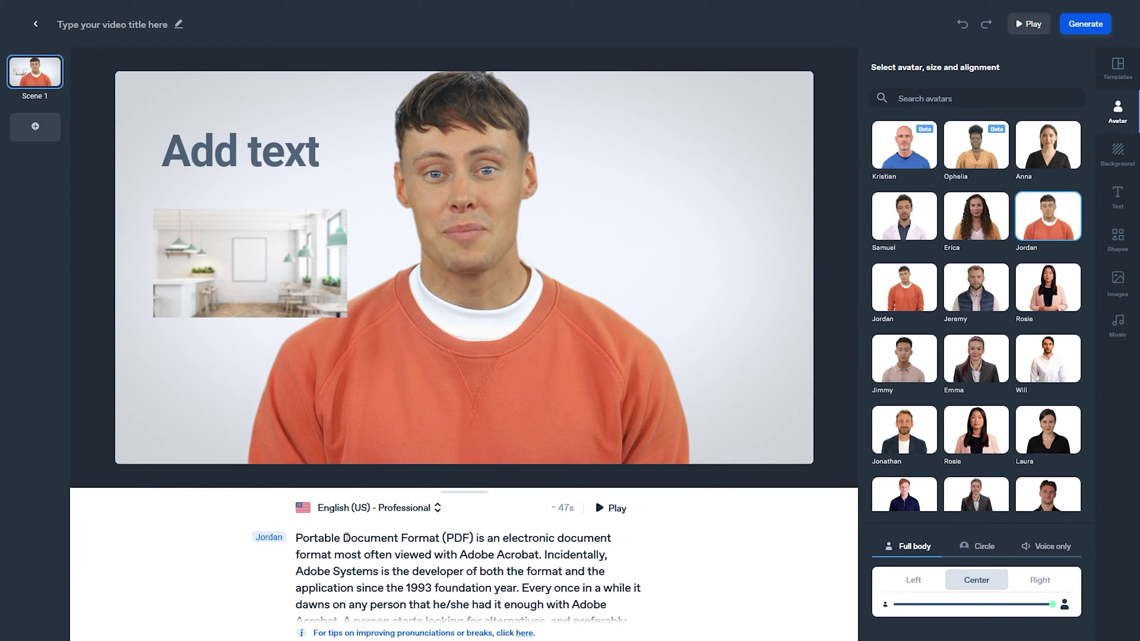
Put the whole English script into Reverso for English-to-Ukrainian translation.
key(ctrl+a)
key(ctrl+c)
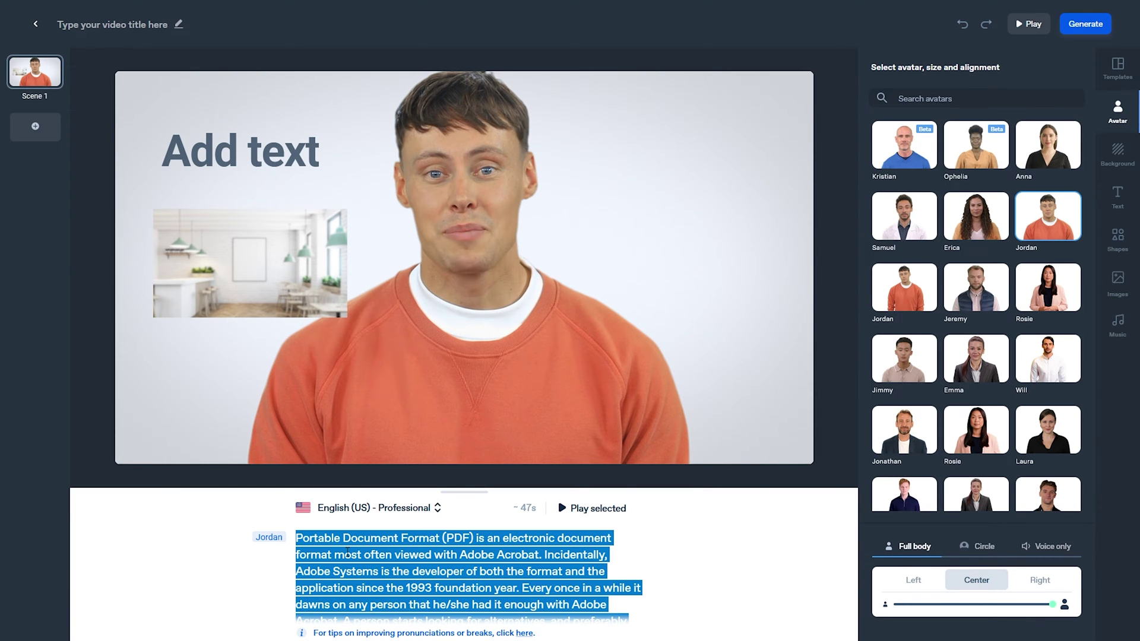
click(347, 552)
key(ctrl+Tab)
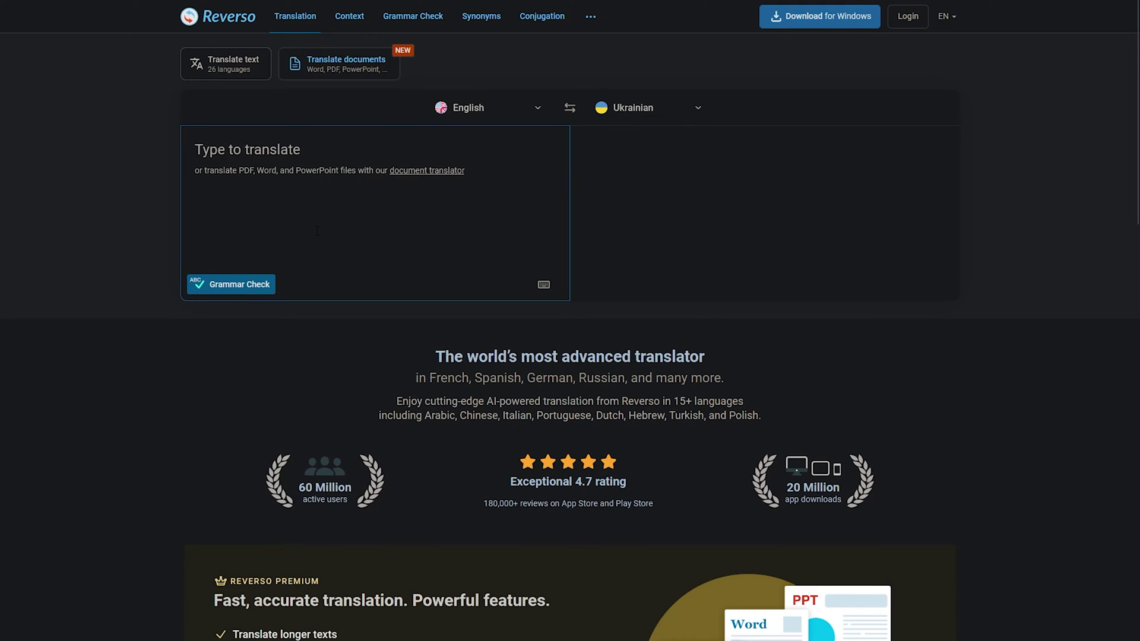
key(ctrl+v)
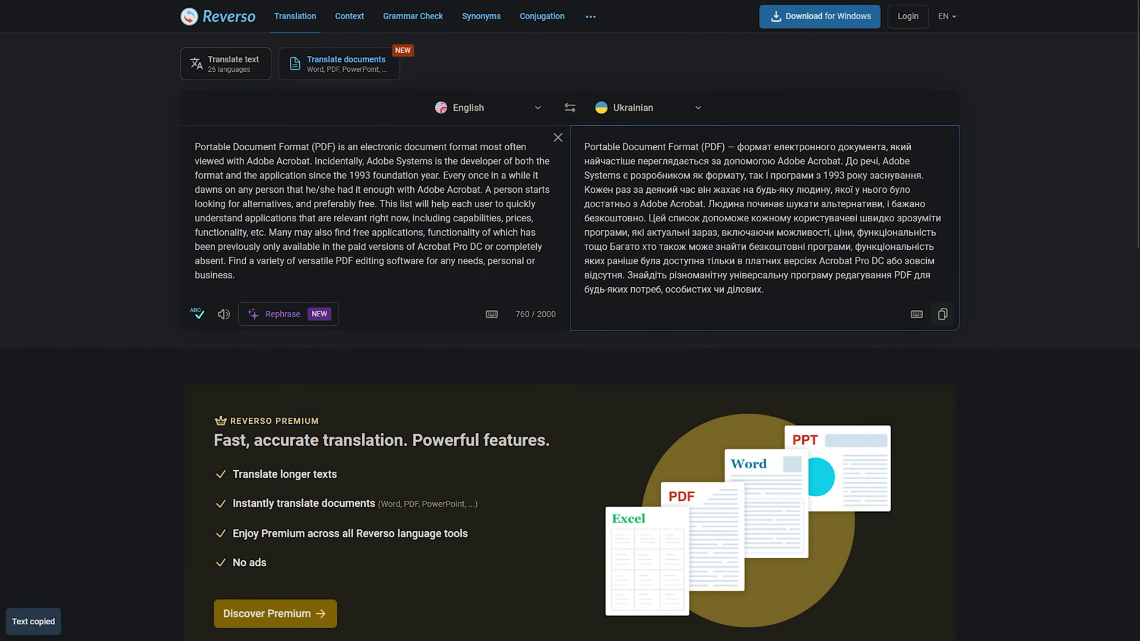
key(ctrl+Tab)
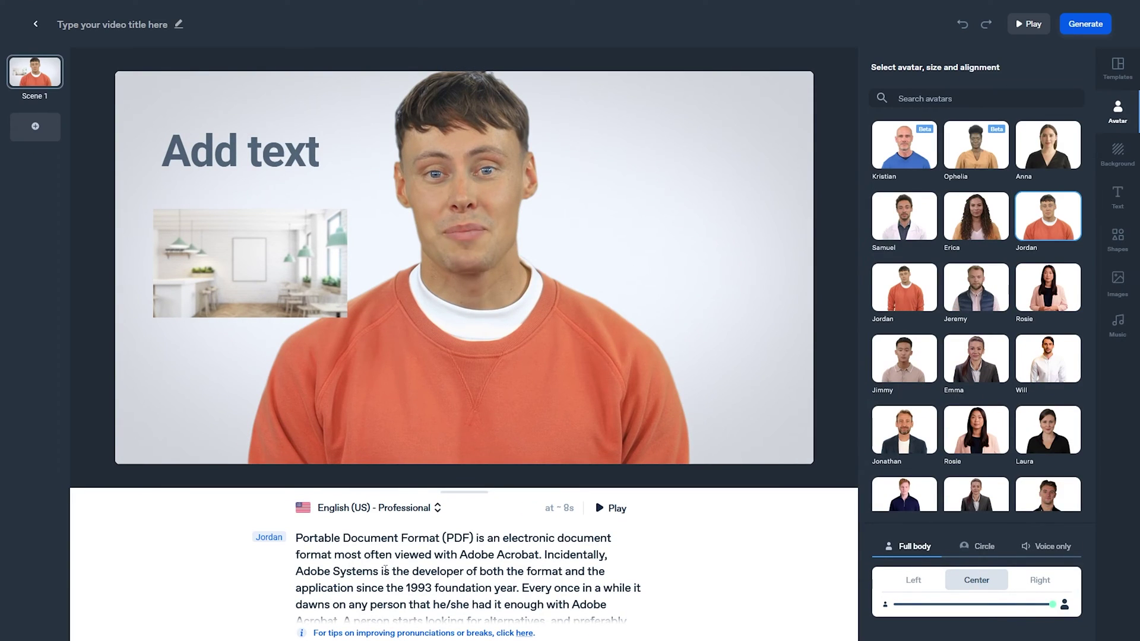
Paste the Ukrainian translation over the script and choose the Ukrainian - Natural voice.
key(ctrl+a)
key(ctrl+v)
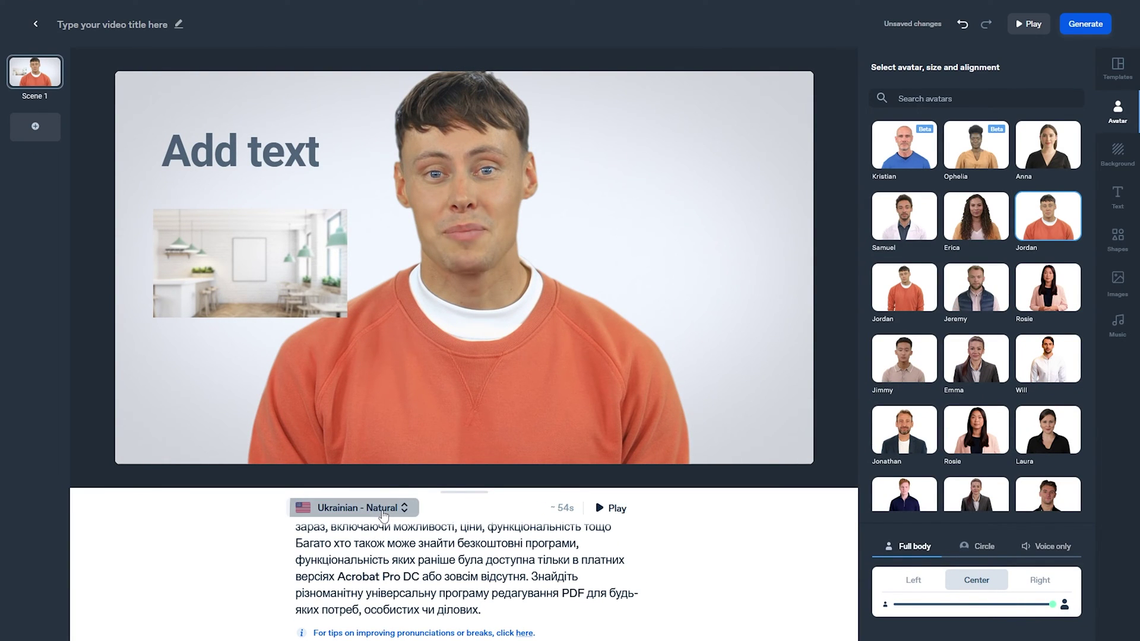
click(364, 508)
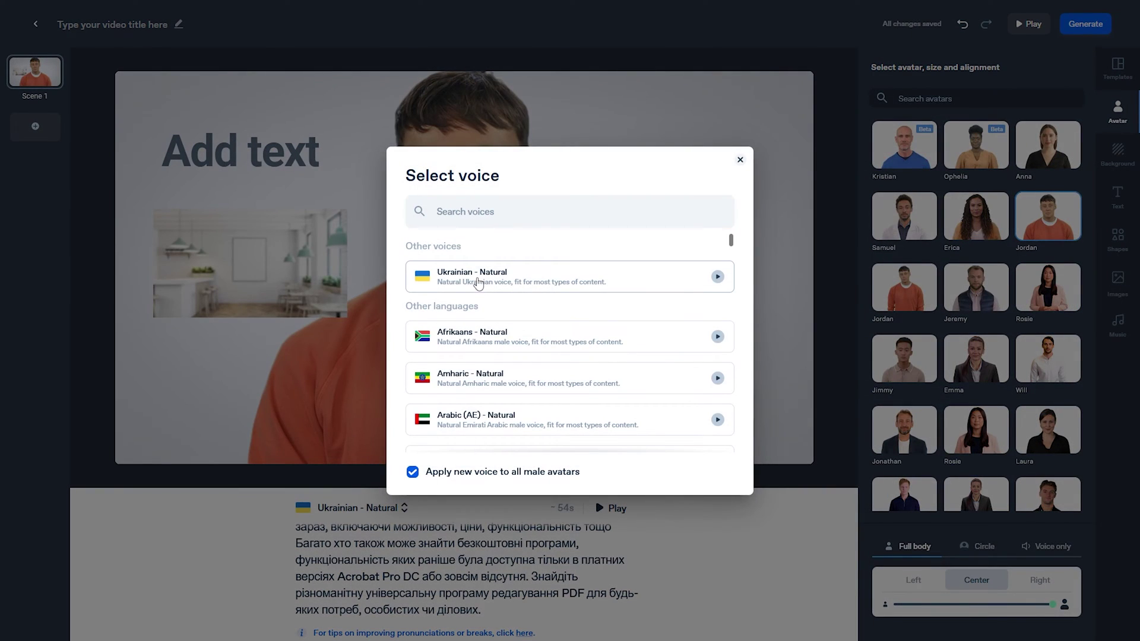
click(510, 271)
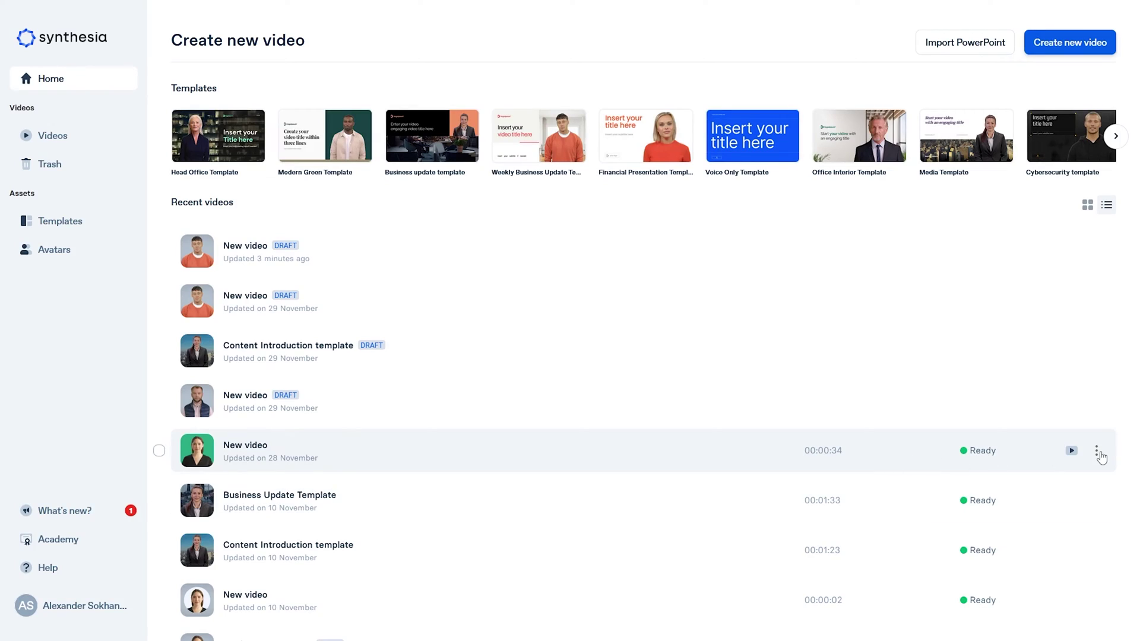
click(1097, 452)
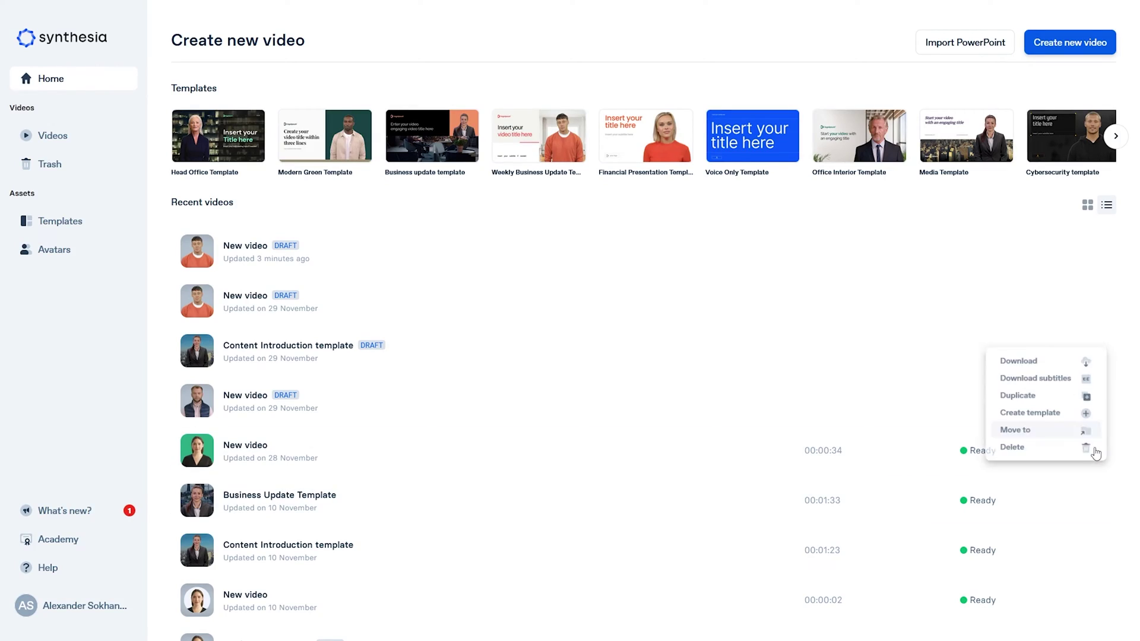
click(1042, 376)
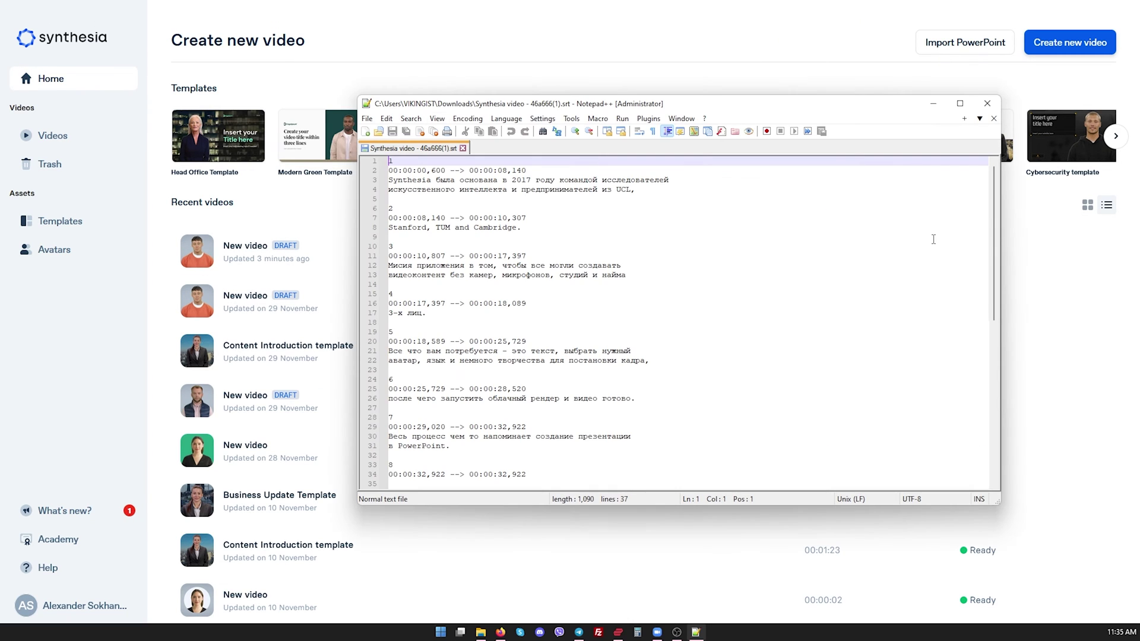
scroll(906, 262, down, 7)
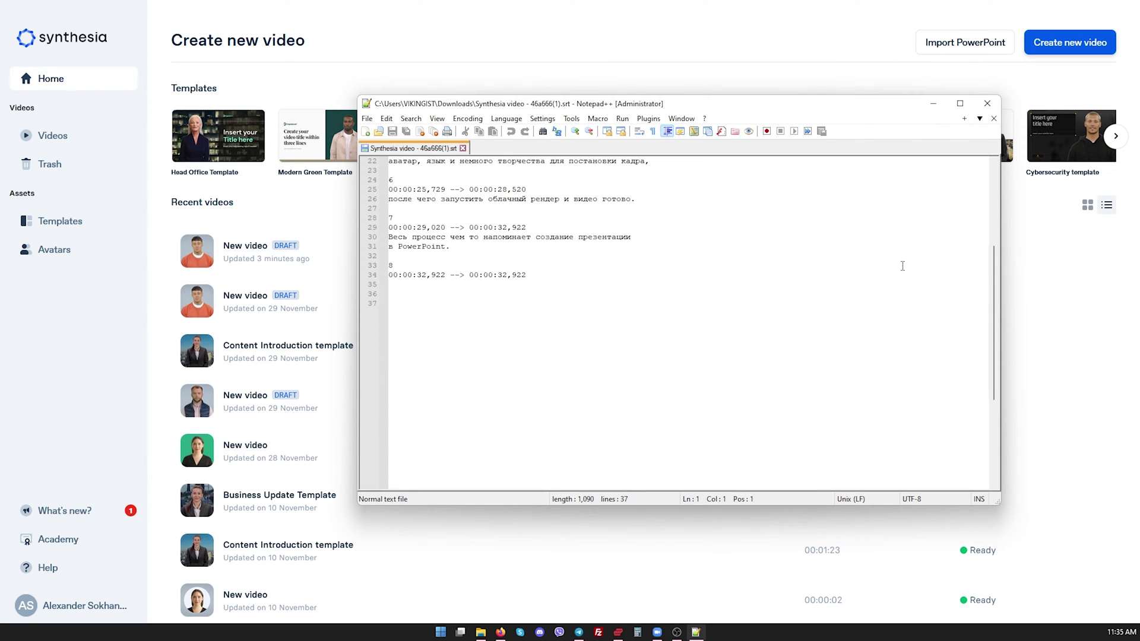
scroll(870, 281, up, 7)
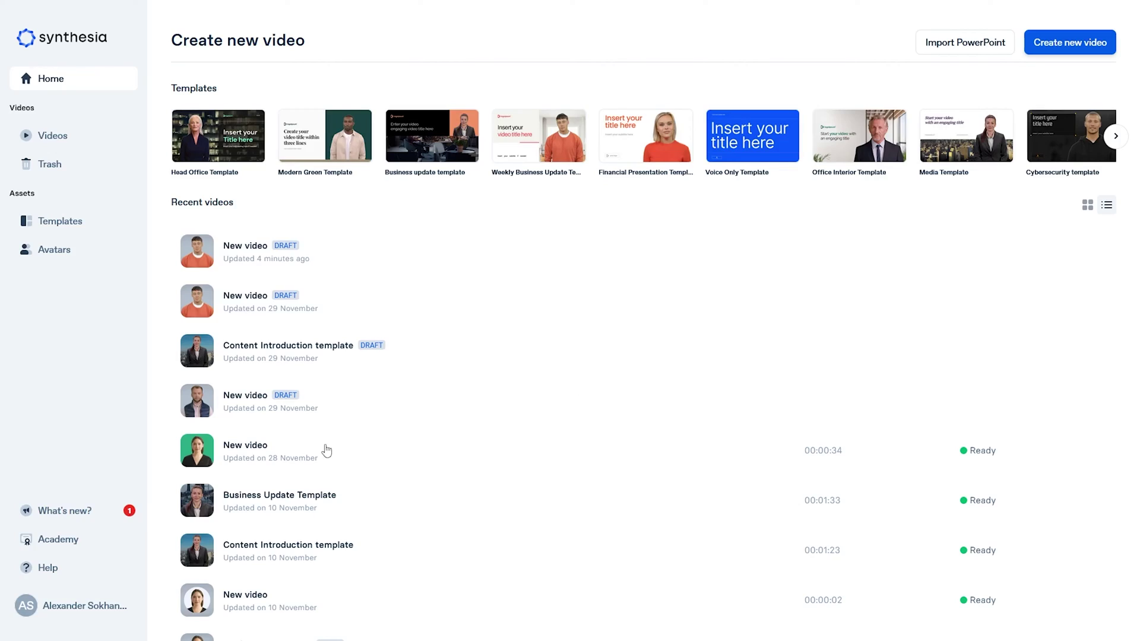
In a new video, record Screen 2 as the scene background and play the recording back.
click(1094, 43)
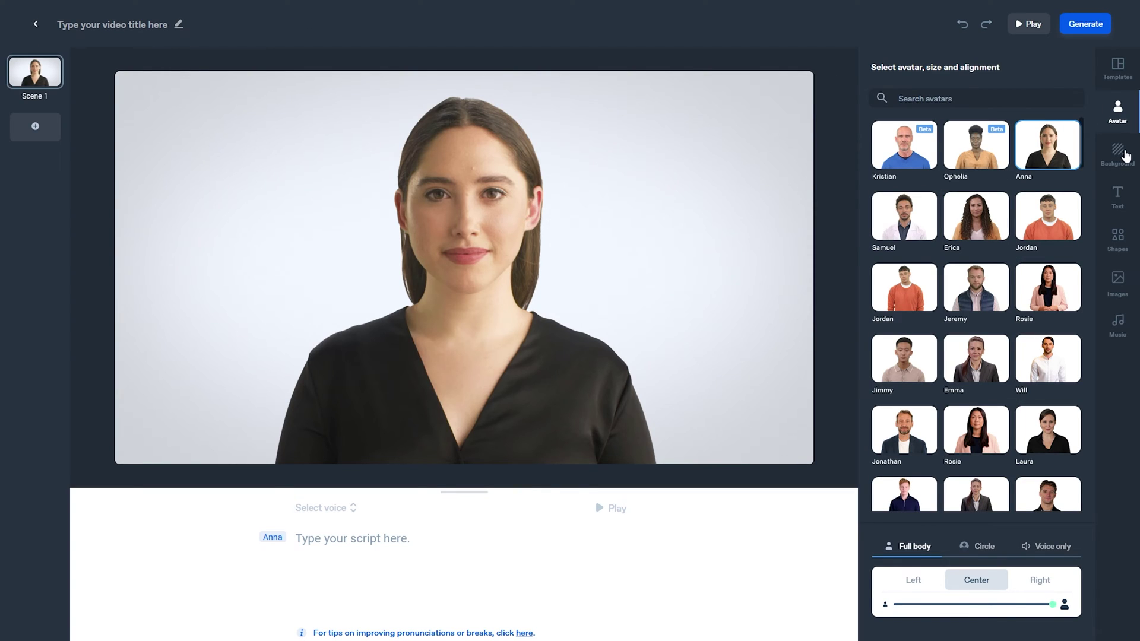
click(1122, 153)
click(1039, 108)
click(969, 191)
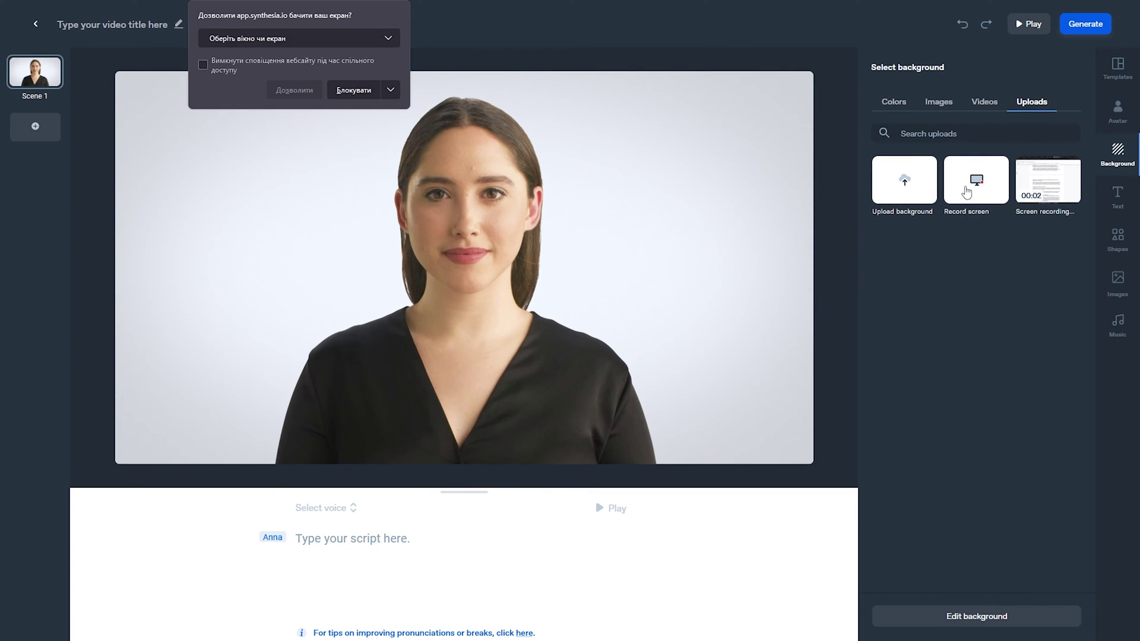
click(271, 39)
click(244, 171)
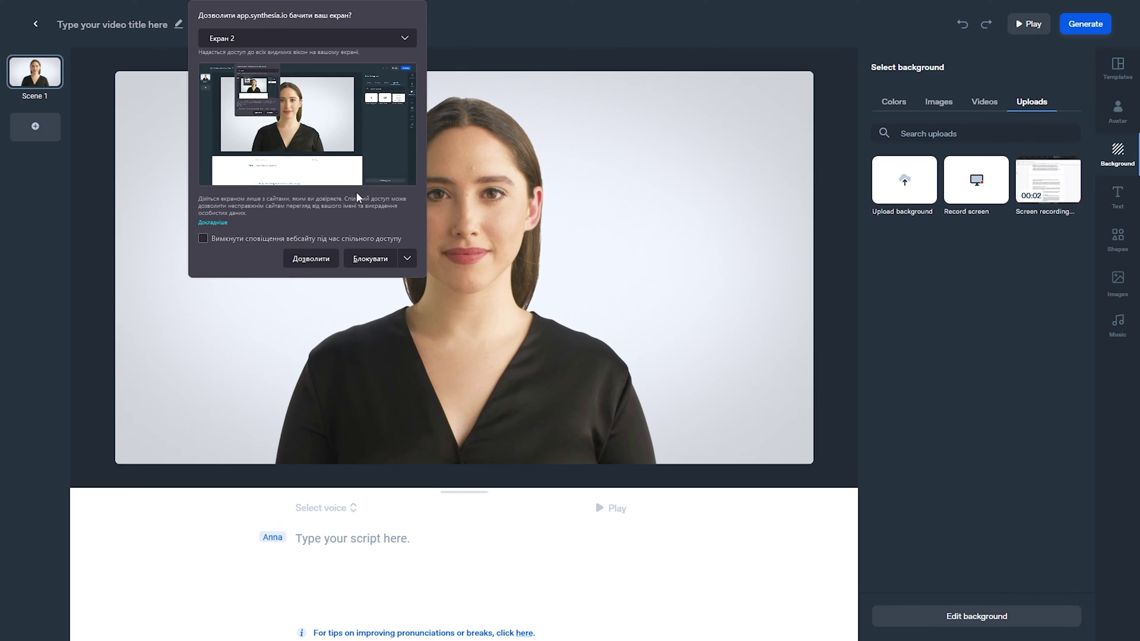
click(310, 261)
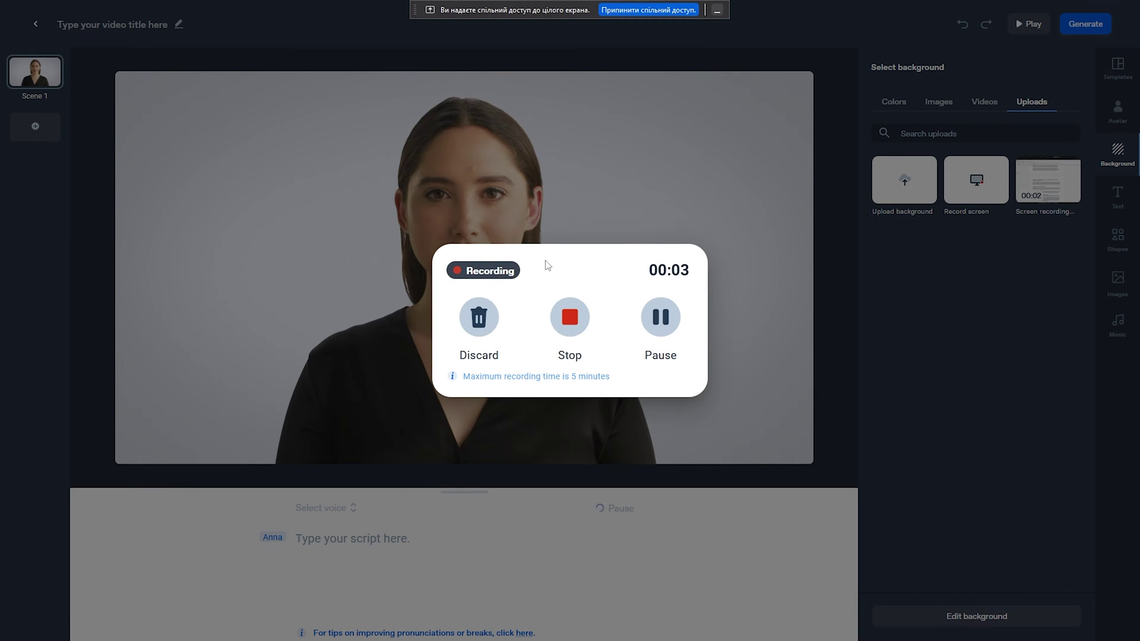
click(567, 319)
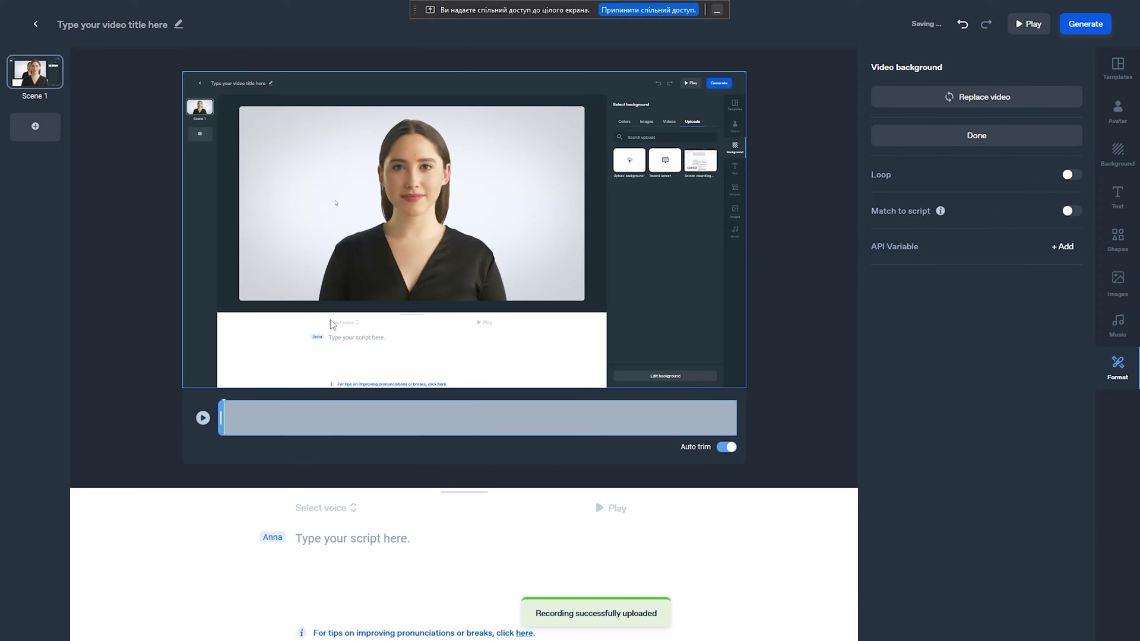
click(203, 420)
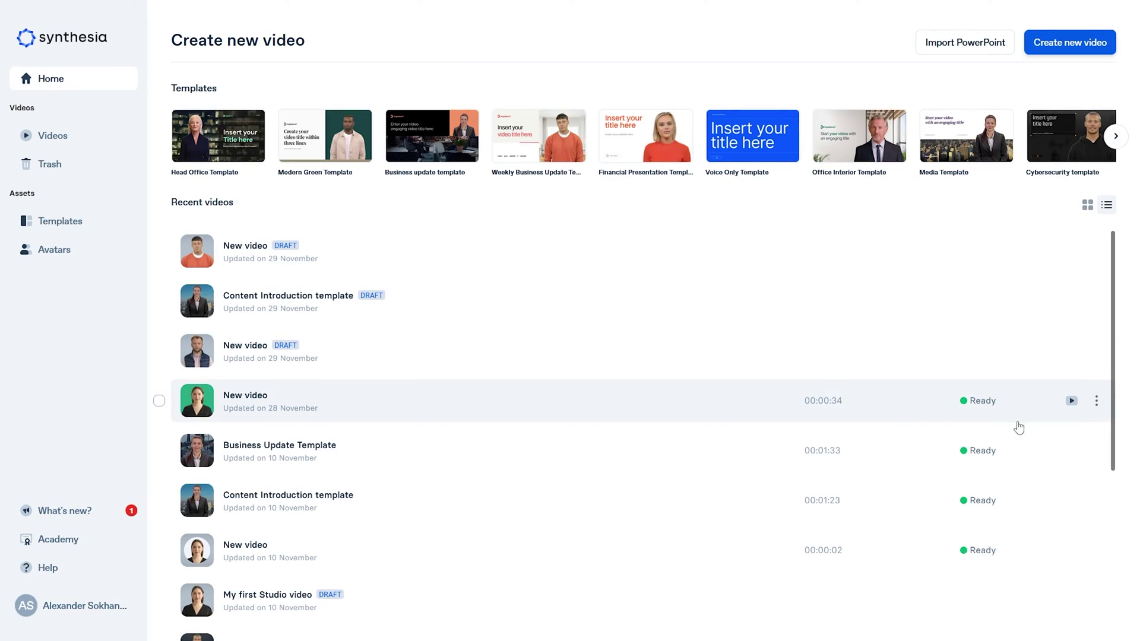
Download the 34-second New video as an MP4 and show it in its folder.
click(1096, 401)
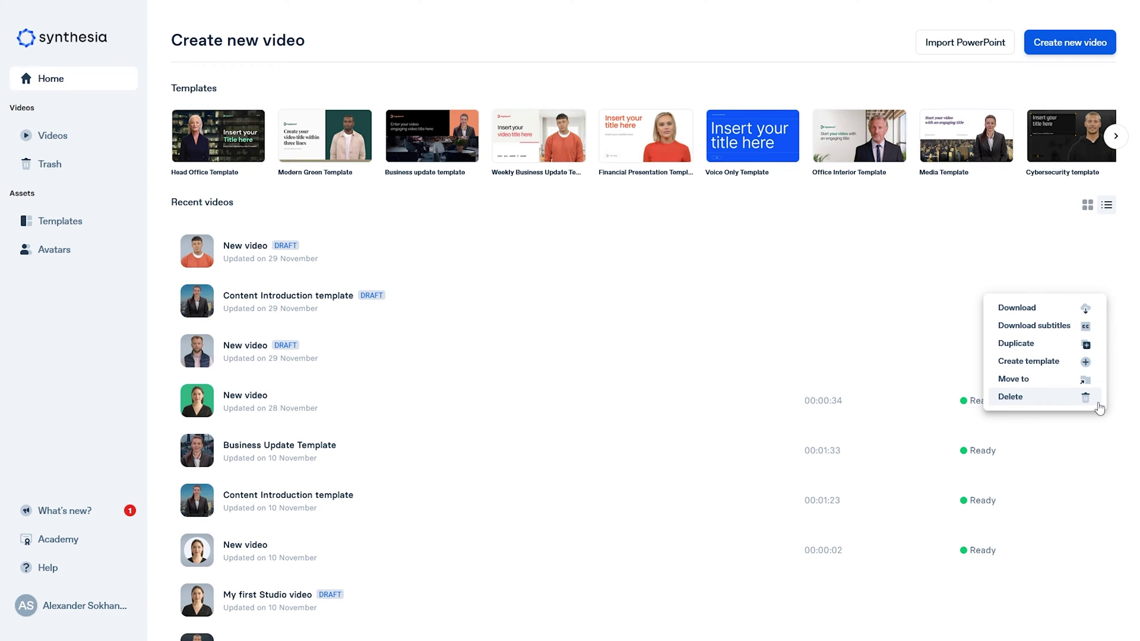
click(1015, 308)
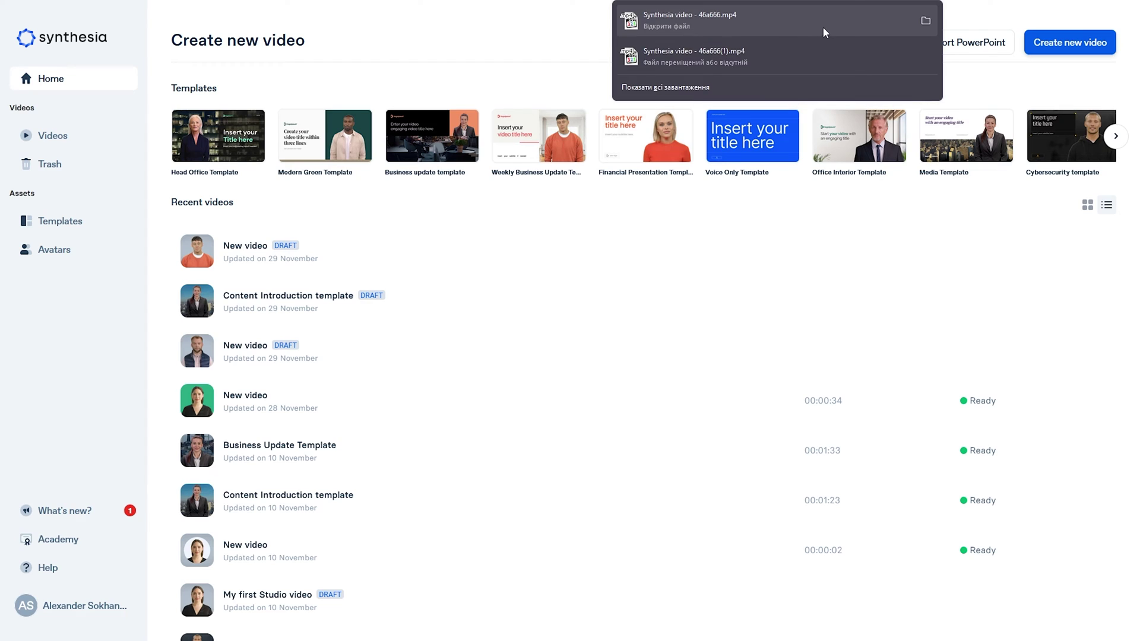
click(925, 20)
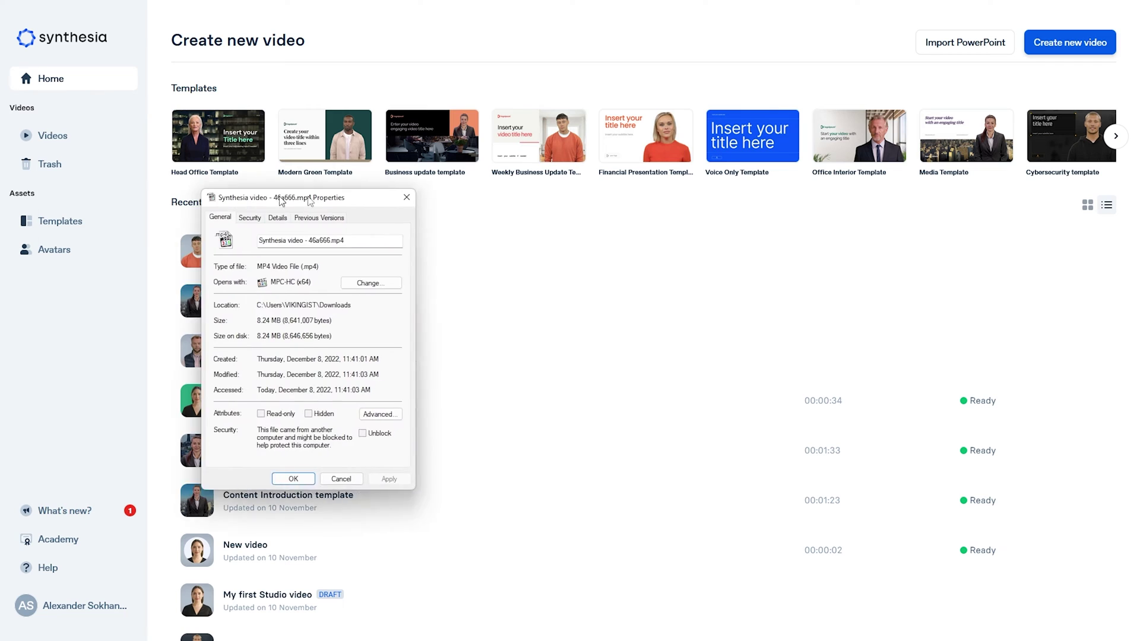
Check the MP4's file details: 1920×1080 frame size at 29.97 fps, plus bitrate.
drag(260, 190, 602, 181)
click(604, 198)
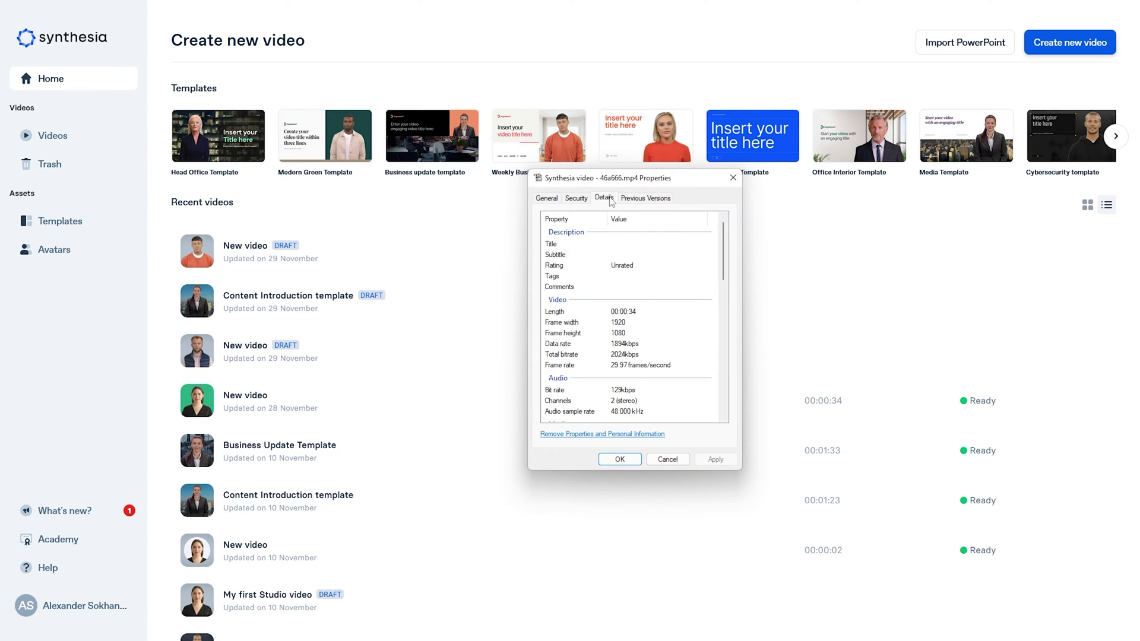
click(638, 336)
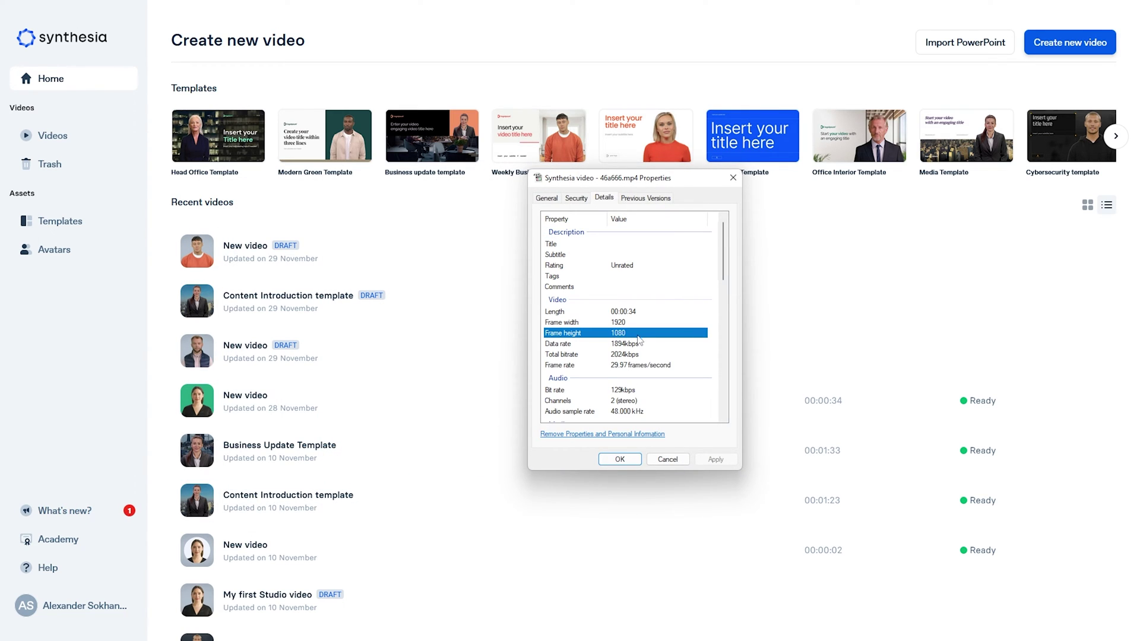
click(634, 356)
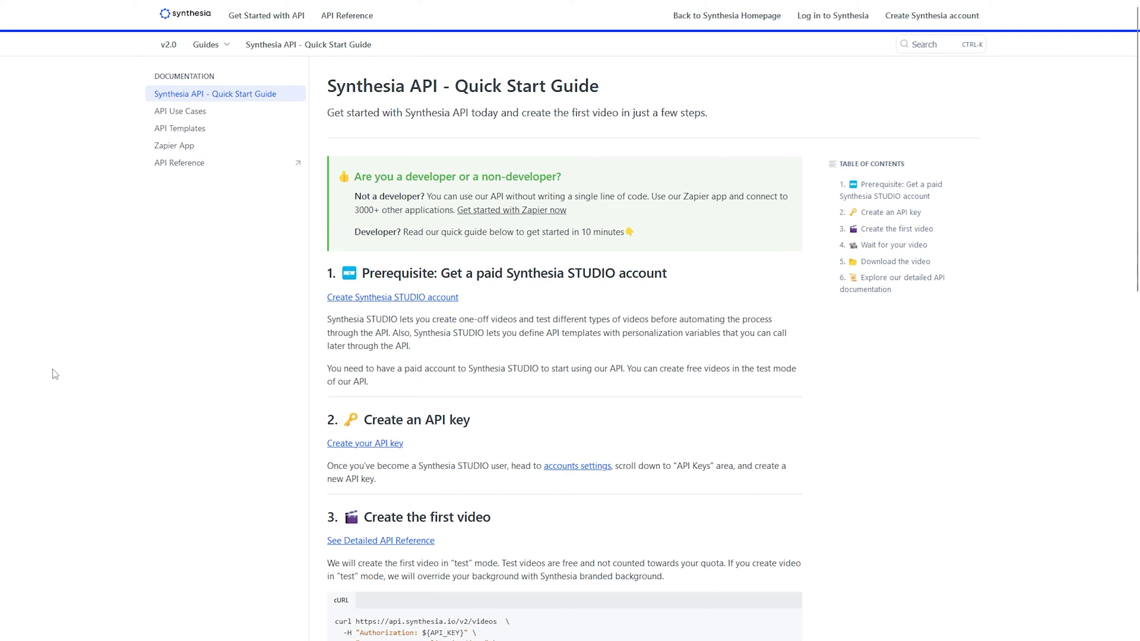
Read down through the API Quick Start Guide.
scroll(110, 200, down, 2)
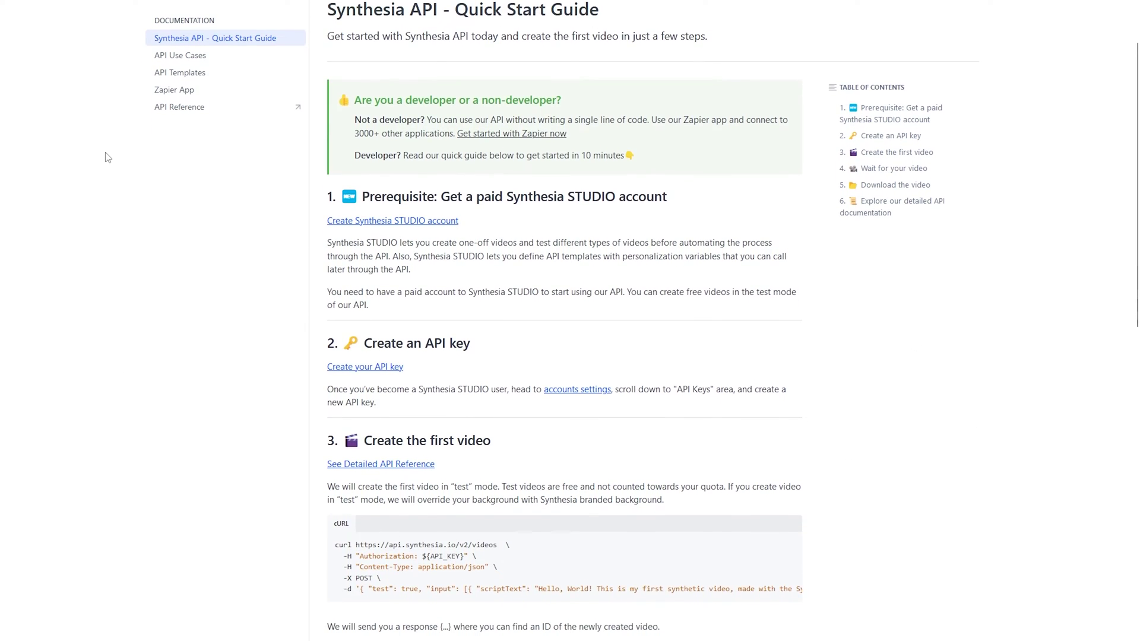
scroll(109, 157, down, 3)
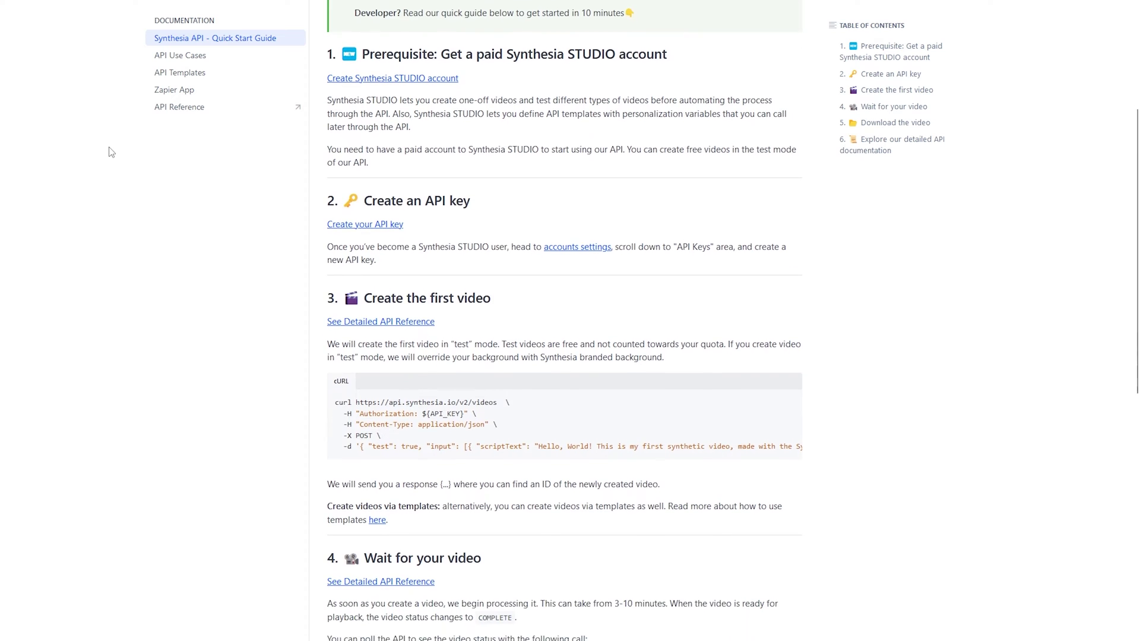
scroll(113, 154, down, 3)
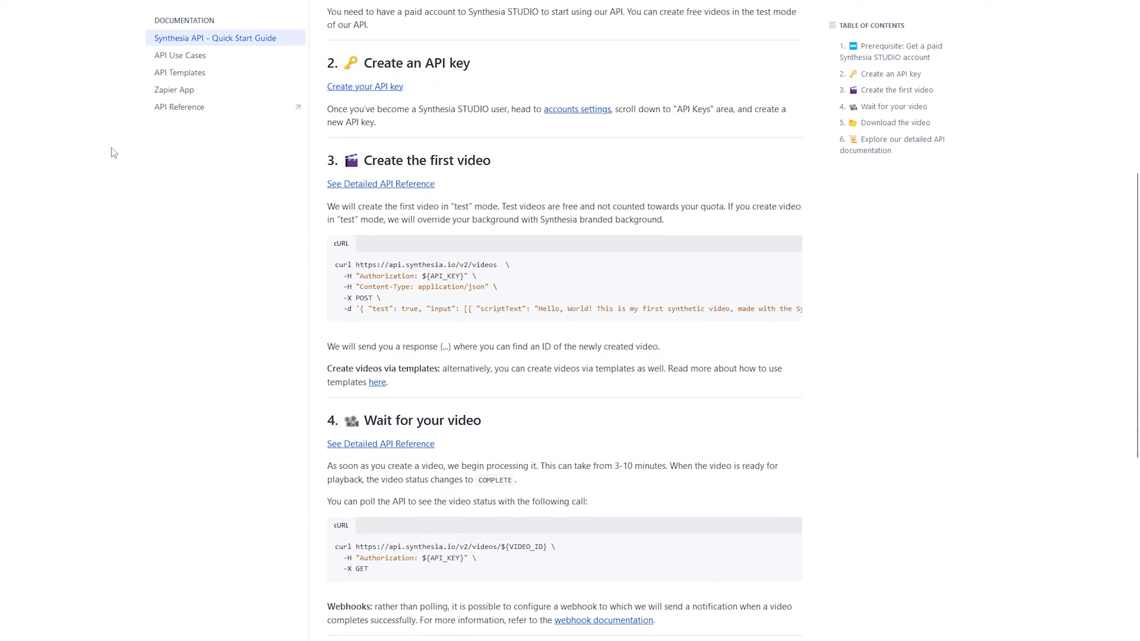
scroll(114, 156, down, 3)
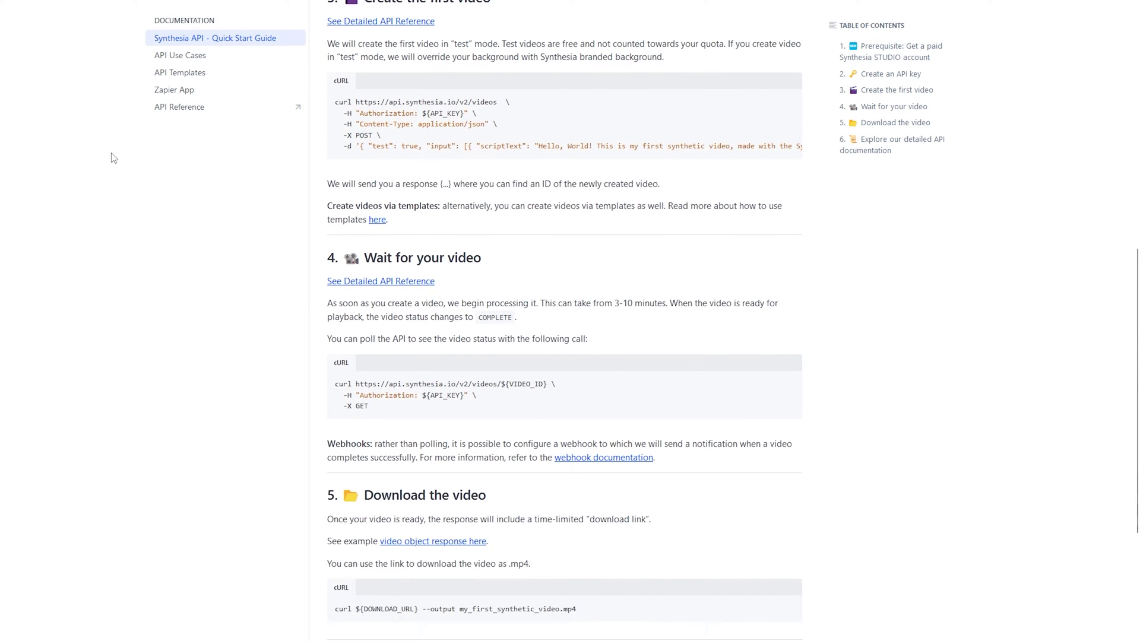
scroll(113, 156, down, 3)
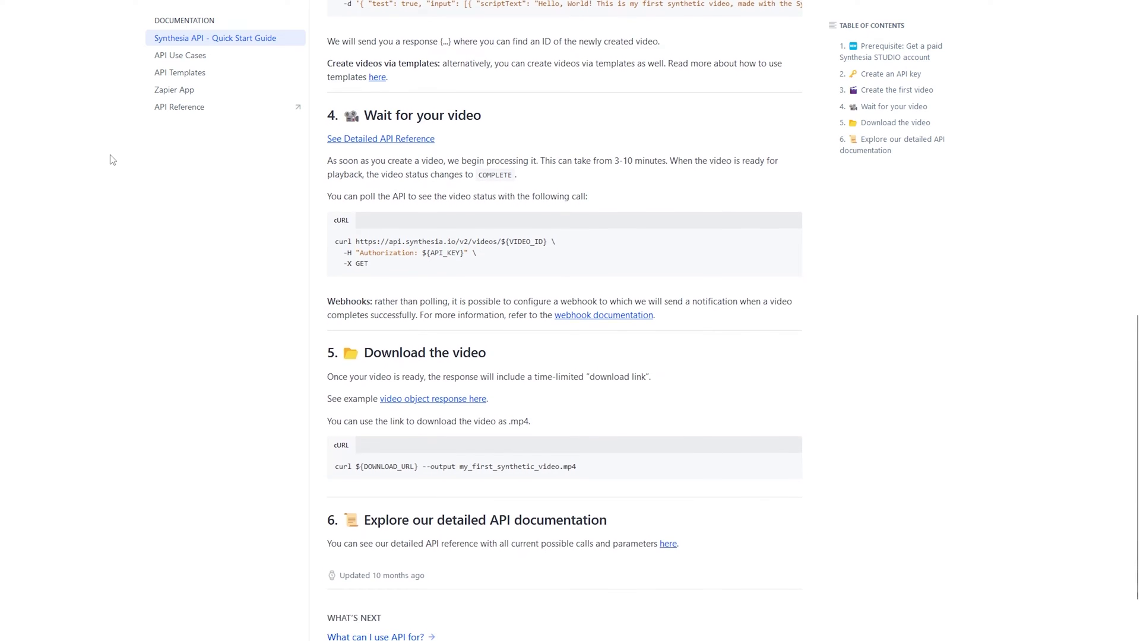
scroll(115, 152, down, 1)
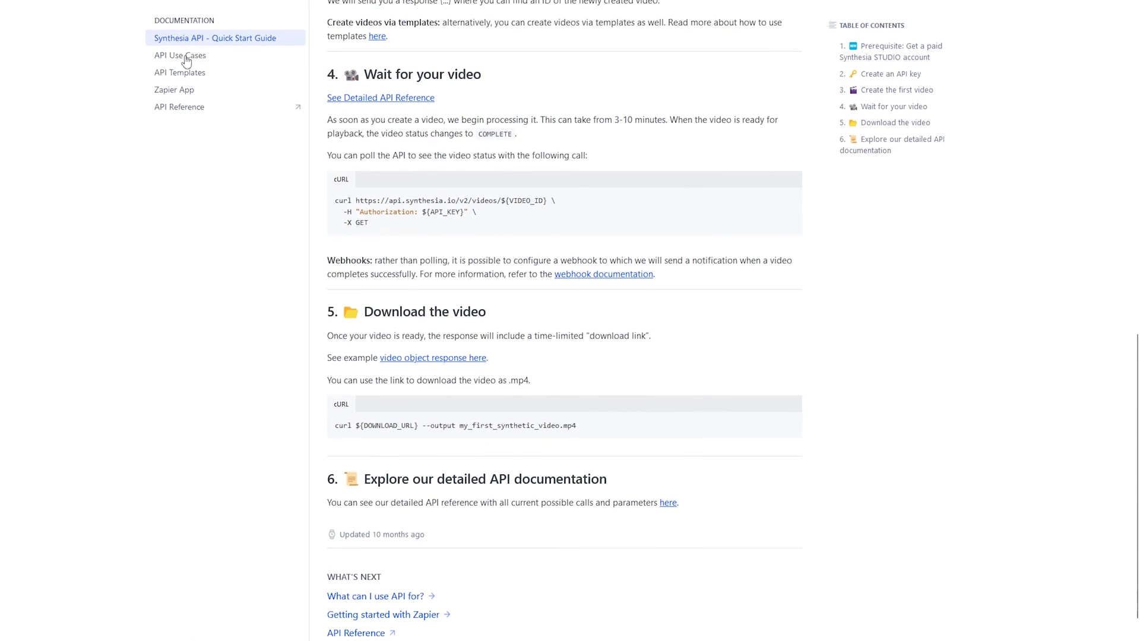
Go to the API Use Cases page, then open the help chat from the pricing page.
click(189, 59)
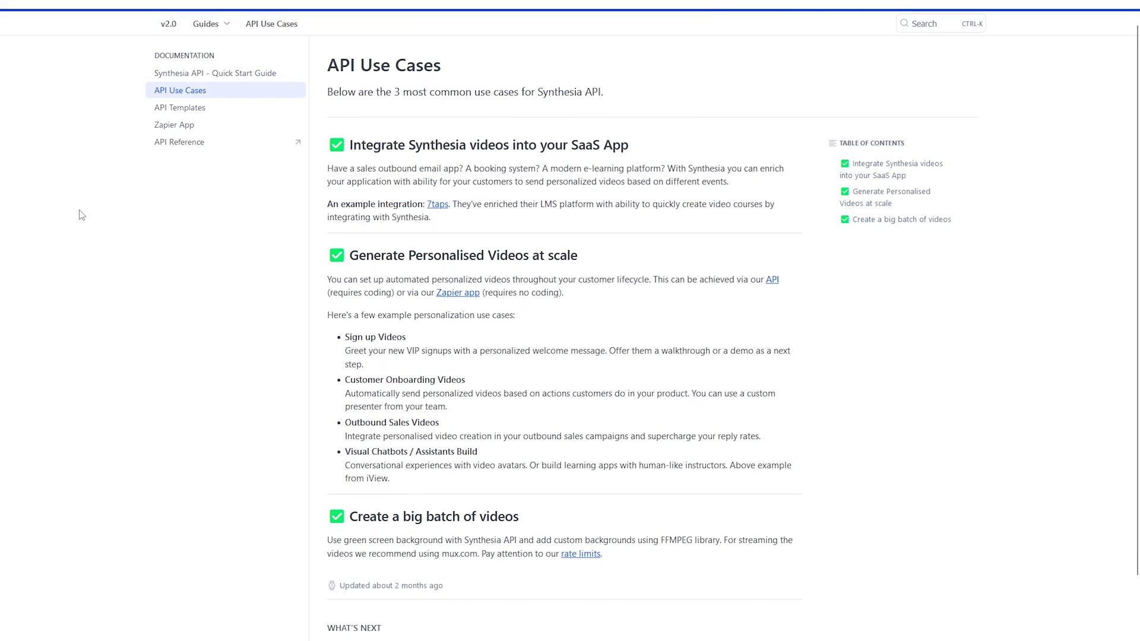
scroll(82, 208, down, 2)
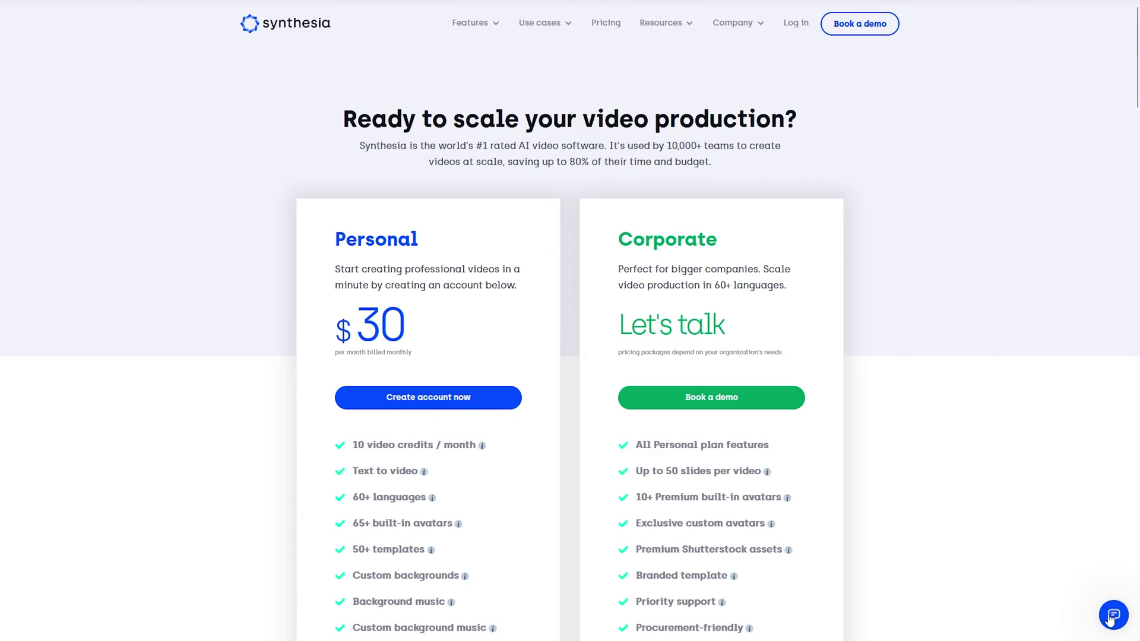
click(1112, 616)
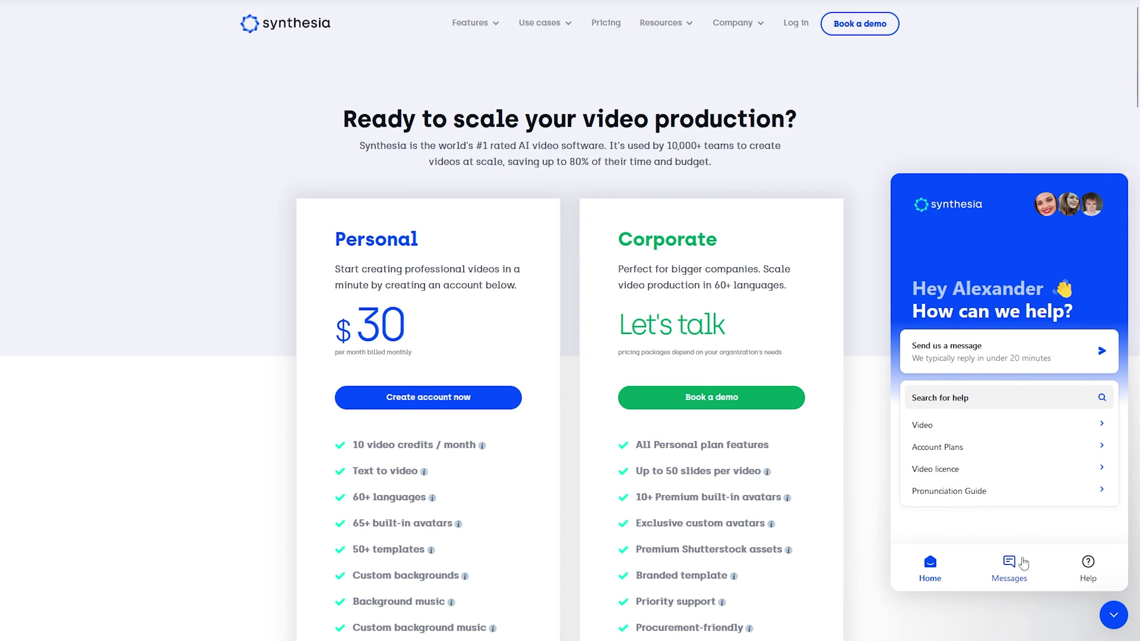
From the chat's Messages list, open Get a Custom Avatar to see its $1000-per-avatar-yearly price.
click(1010, 564)
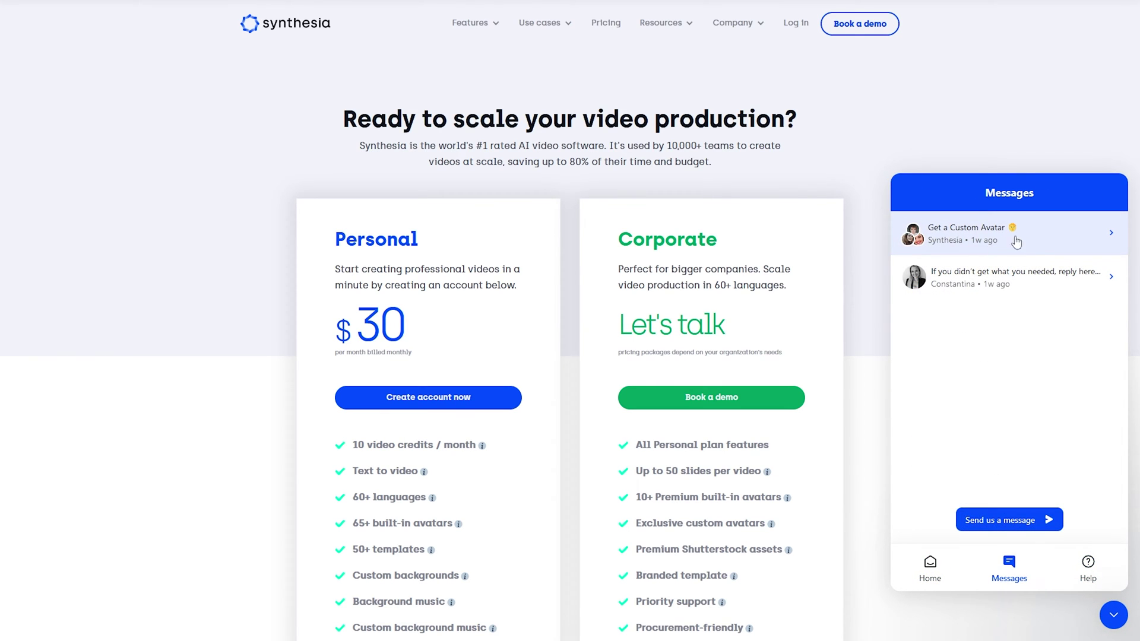
click(1042, 240)
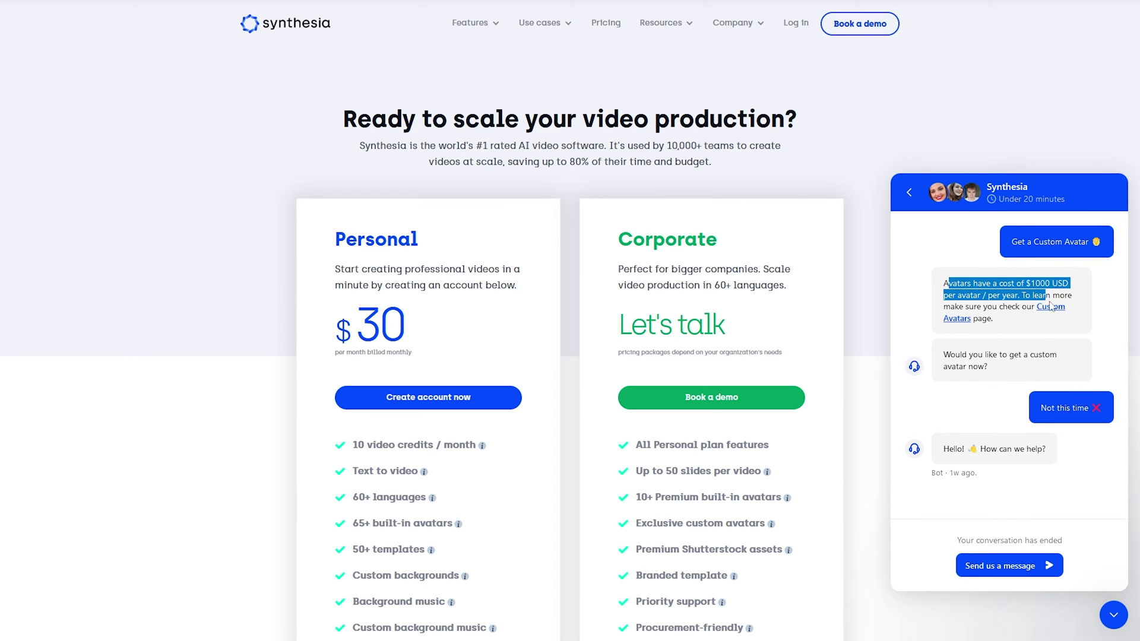
click(1049, 319)
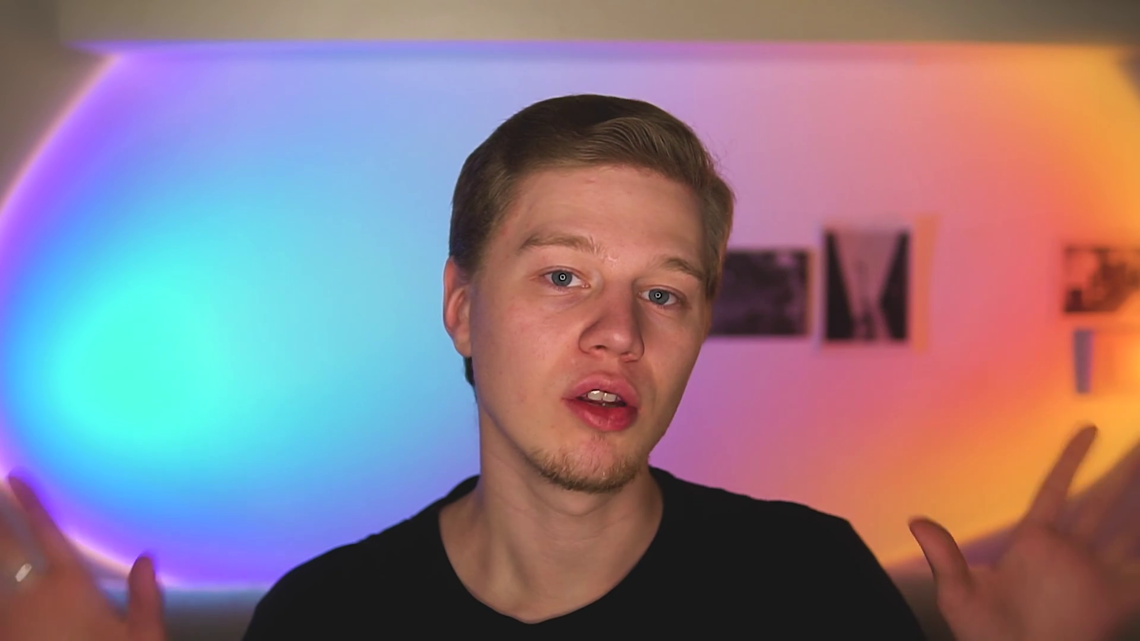